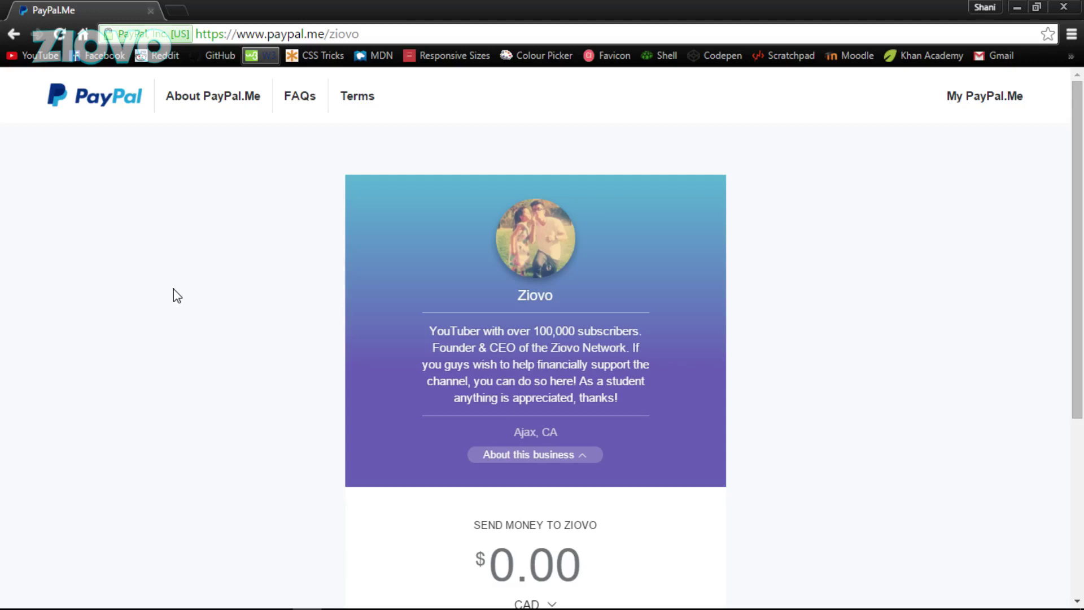
Keep the payment currency set to CAD on the merchant page
{"action": "left_click_drag", "start_coordinate": [1074, 206], "coordinate": [1074, 327]}
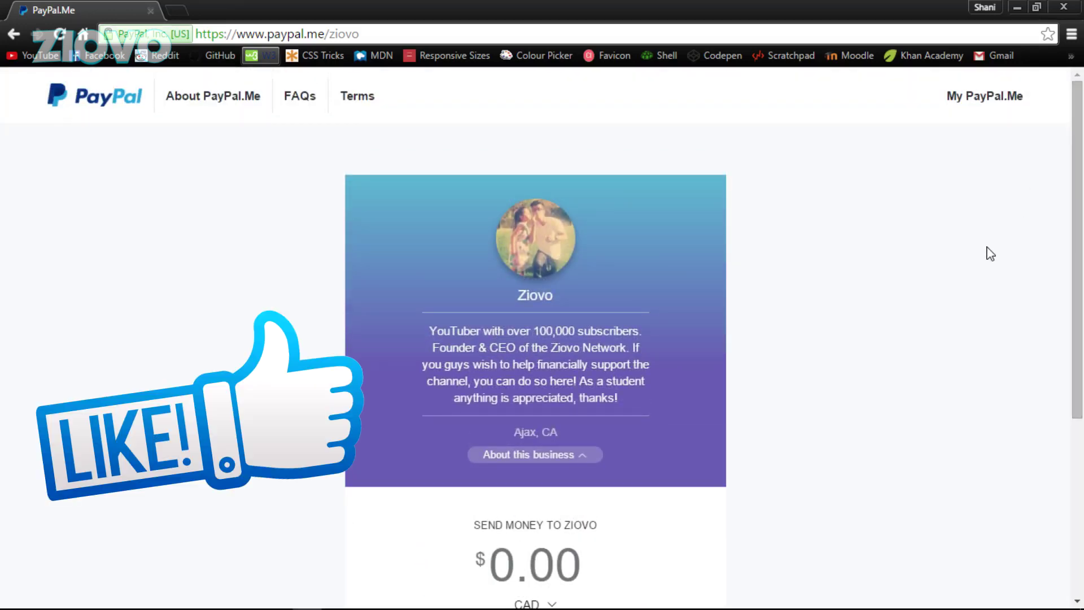
{"action": "left_click_drag", "start_coordinate": [1077, 185], "coordinate": [1078, 237]}
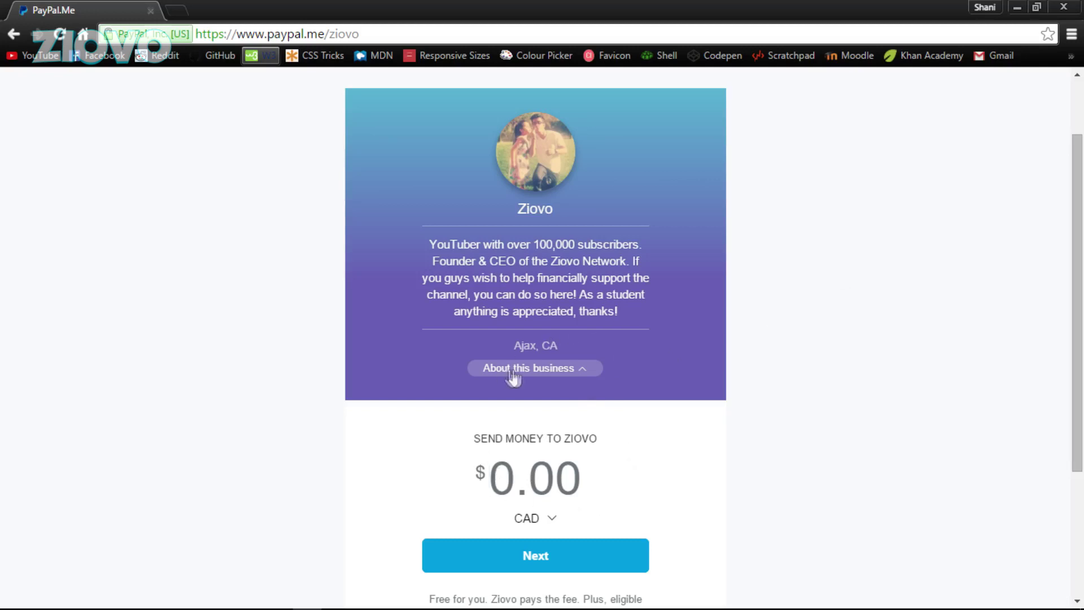
{"action": "scroll", "coordinate": [505, 375], "scroll_direction": "down", "scroll_amount": 3}
{"action": "left_click", "coordinate": [539, 321]}
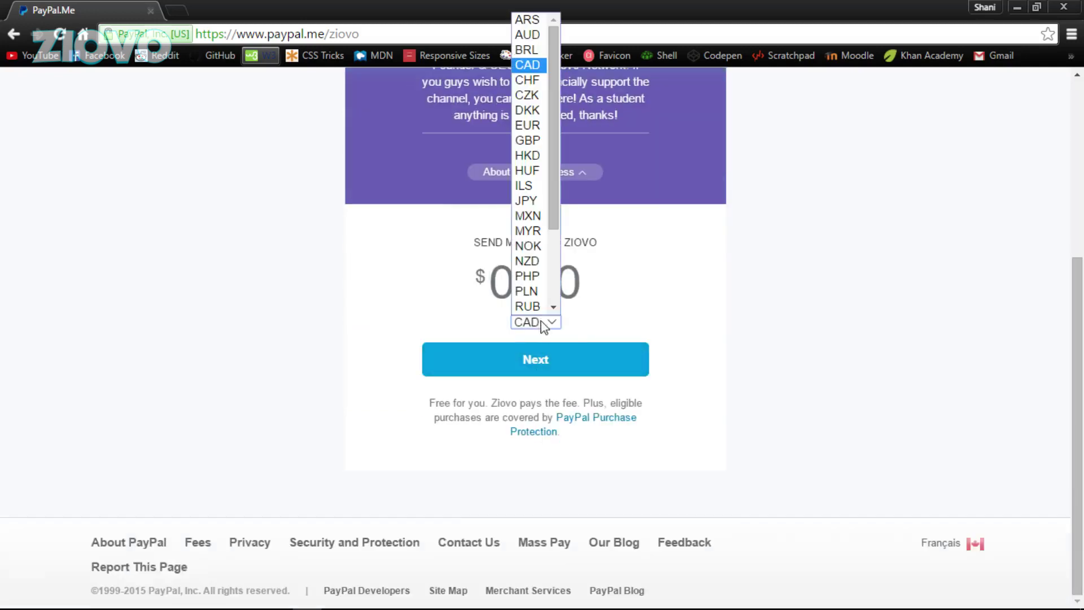
{"action": "left_click", "coordinate": [509, 361]}
{"action": "left_click_drag", "start_coordinate": [1075, 390], "coordinate": [1074, 267]}
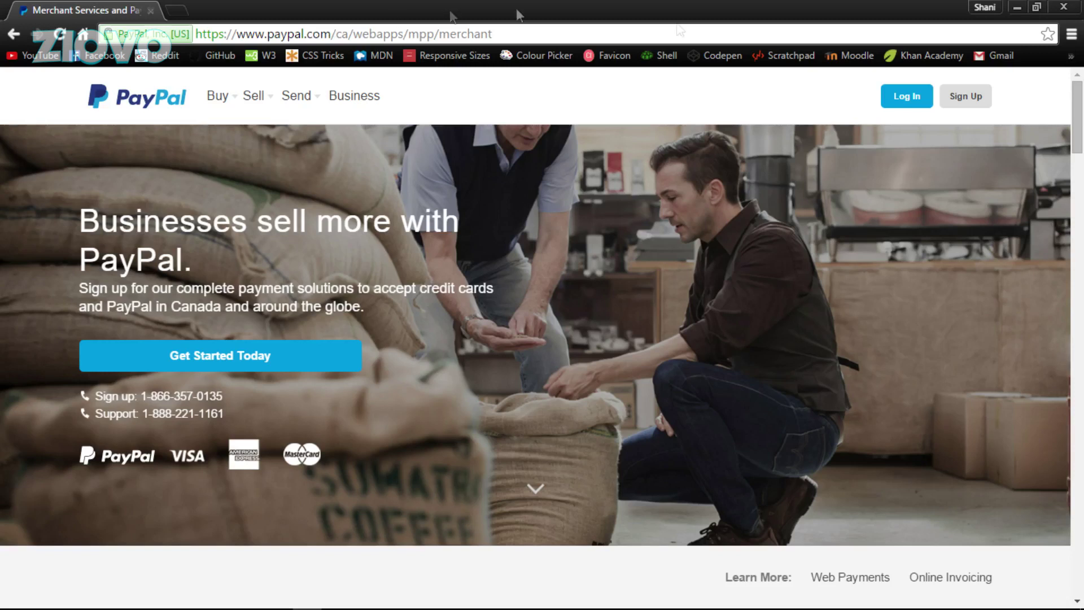
Start PayPal sign-up and choose to sign up for a Business account
{"action": "left_click", "coordinate": [981, 106]}
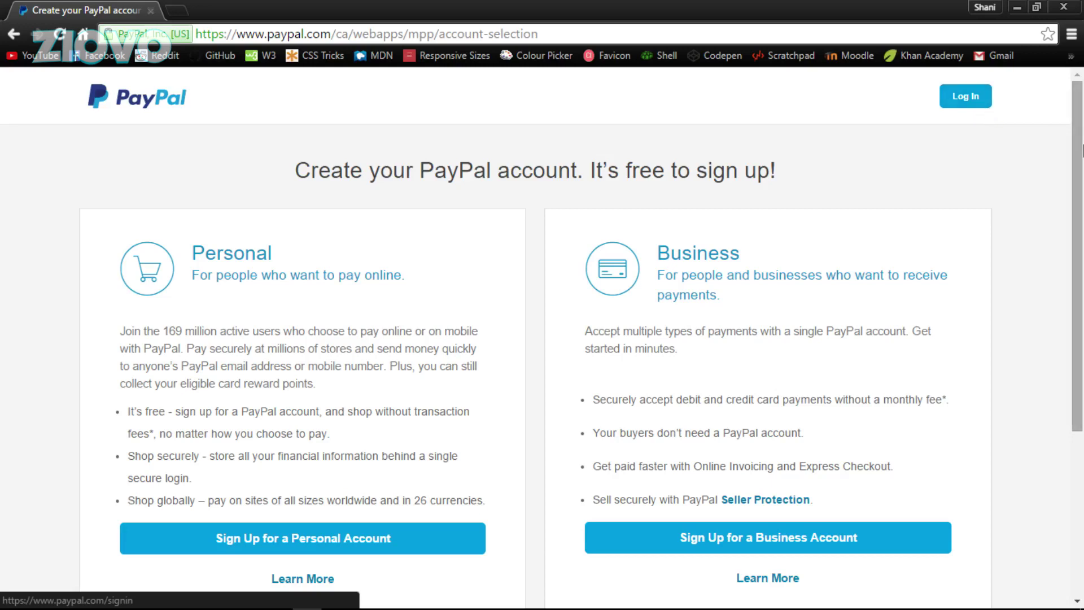
{"action": "left_click_drag", "start_coordinate": [1078, 178], "coordinate": [1078, 217]}
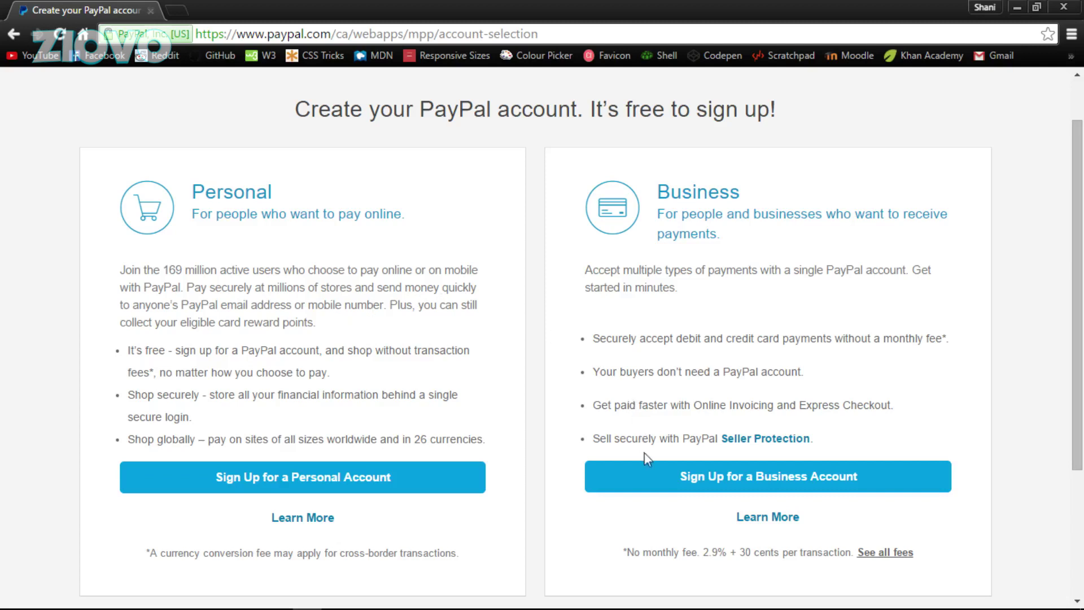
{"action": "left_click", "coordinate": [650, 475]}
Begin the business account sign-up and go to the email field on Get started
{"action": "left_click", "coordinate": [436, 425]}
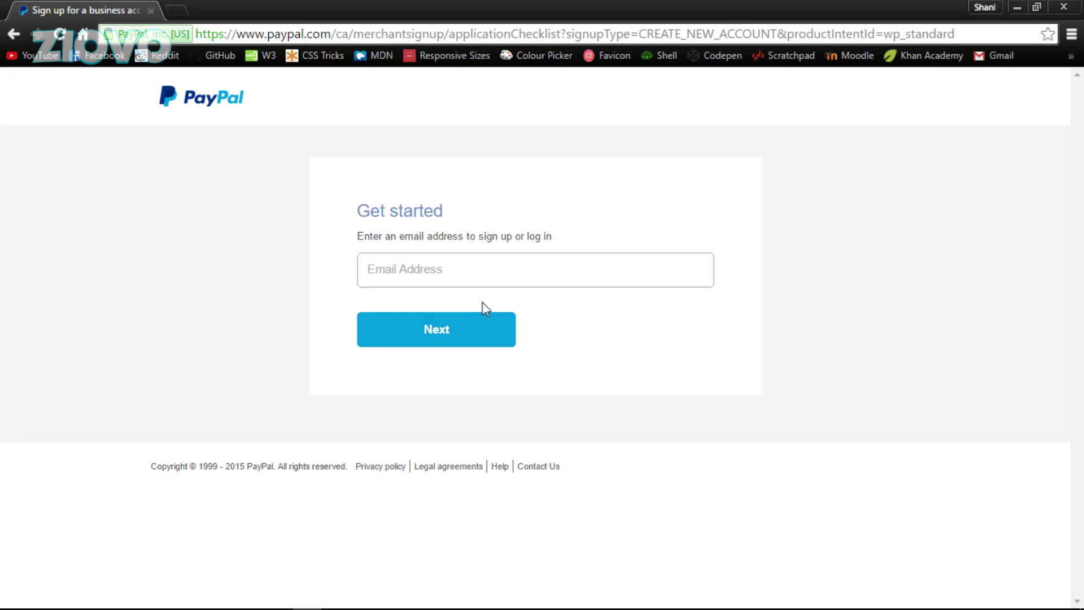
{"action": "left_click", "coordinate": [504, 280]}
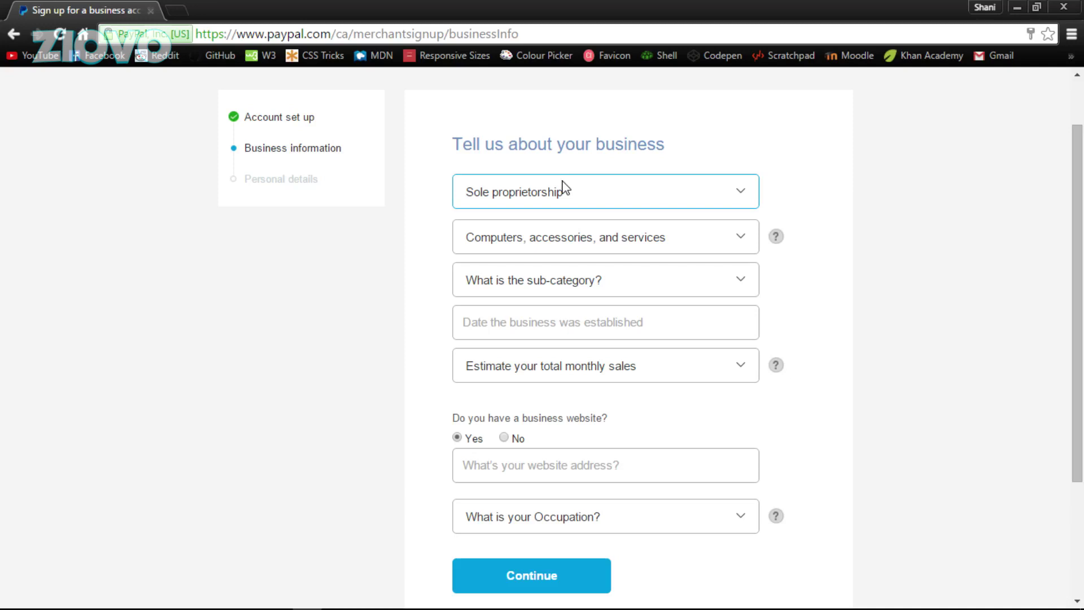
Set Sole proprietorship, Computers, accessories, and services, sub-category Digital media, books, movies, music
{"action": "left_click", "coordinate": [588, 186]}
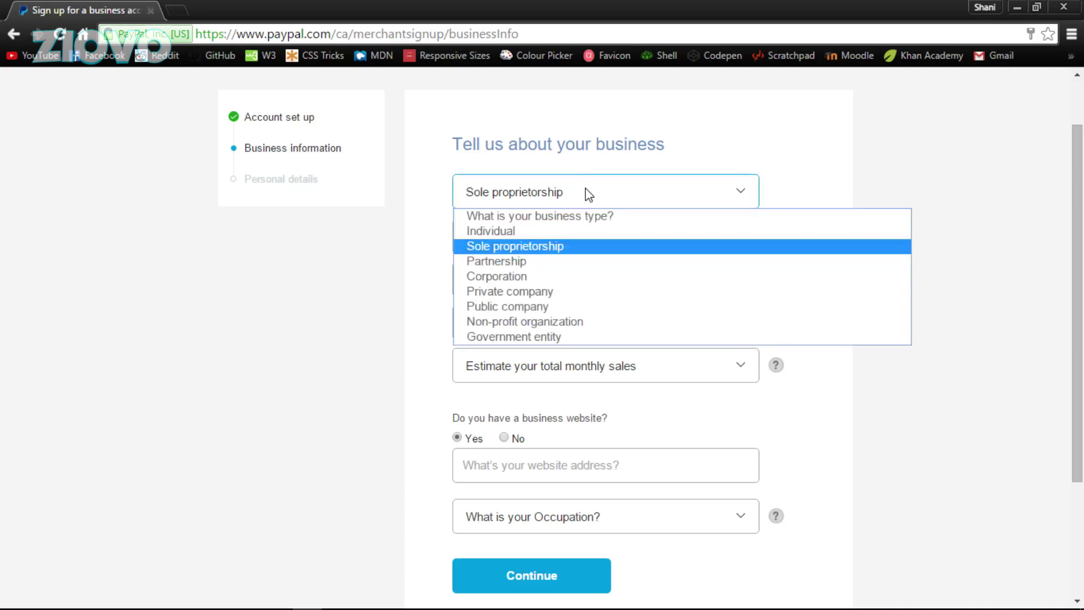
{"action": "left_click", "coordinate": [550, 248]}
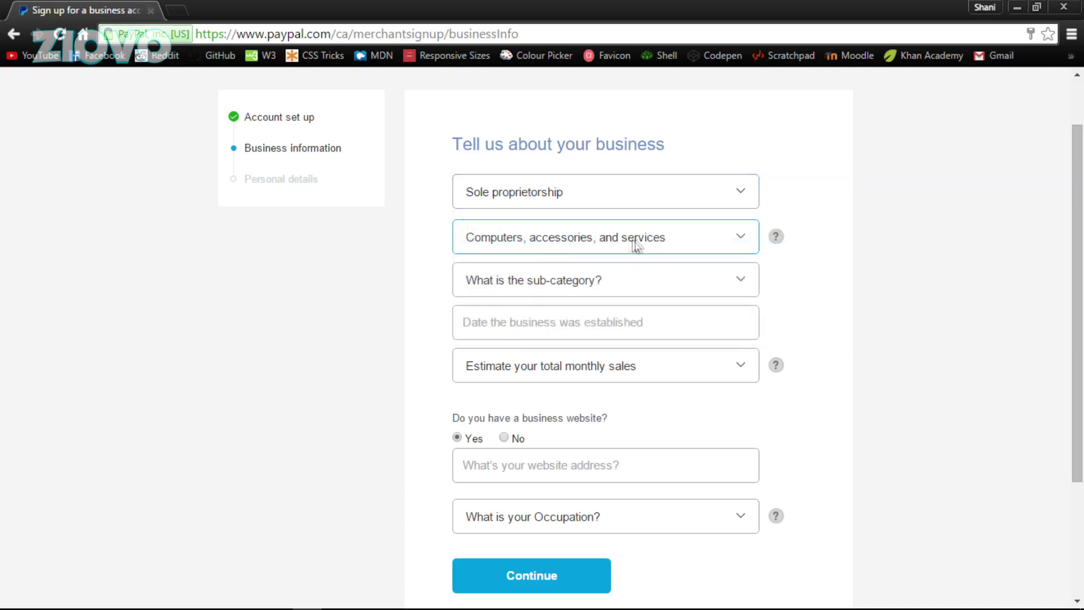
{"action": "left_click", "coordinate": [476, 237]}
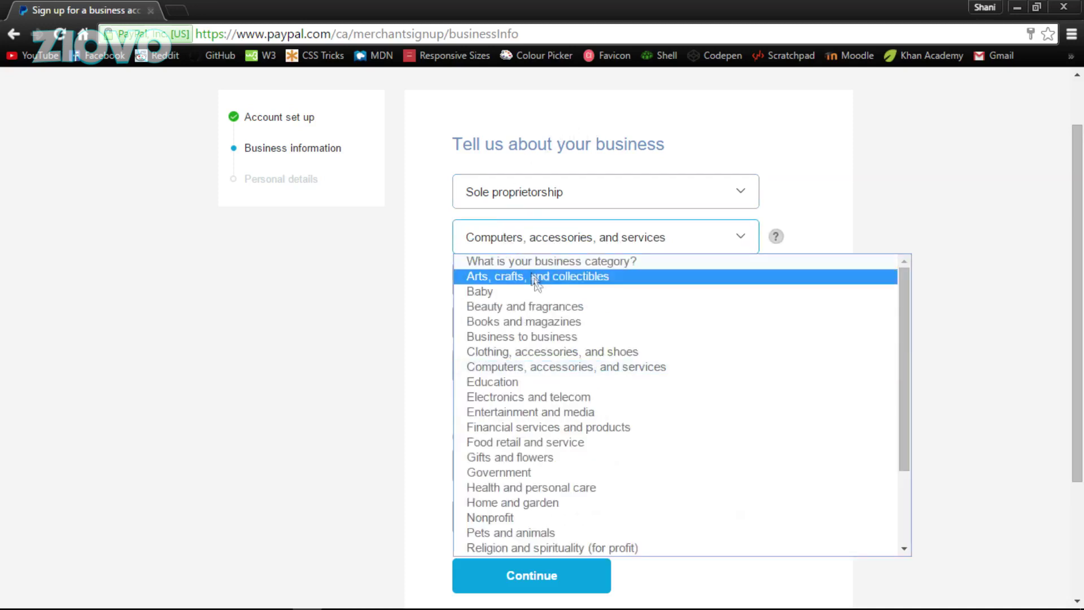
{"action": "left_click", "coordinate": [590, 369]}
{"action": "left_click", "coordinate": [569, 281]}
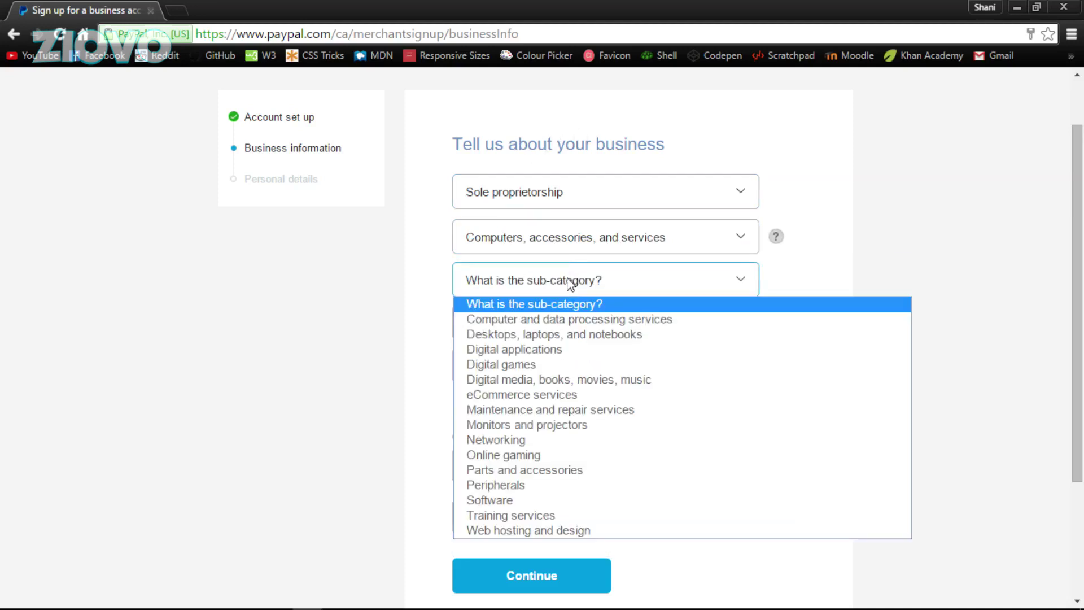
{"action": "left_click", "coordinate": [592, 381]}
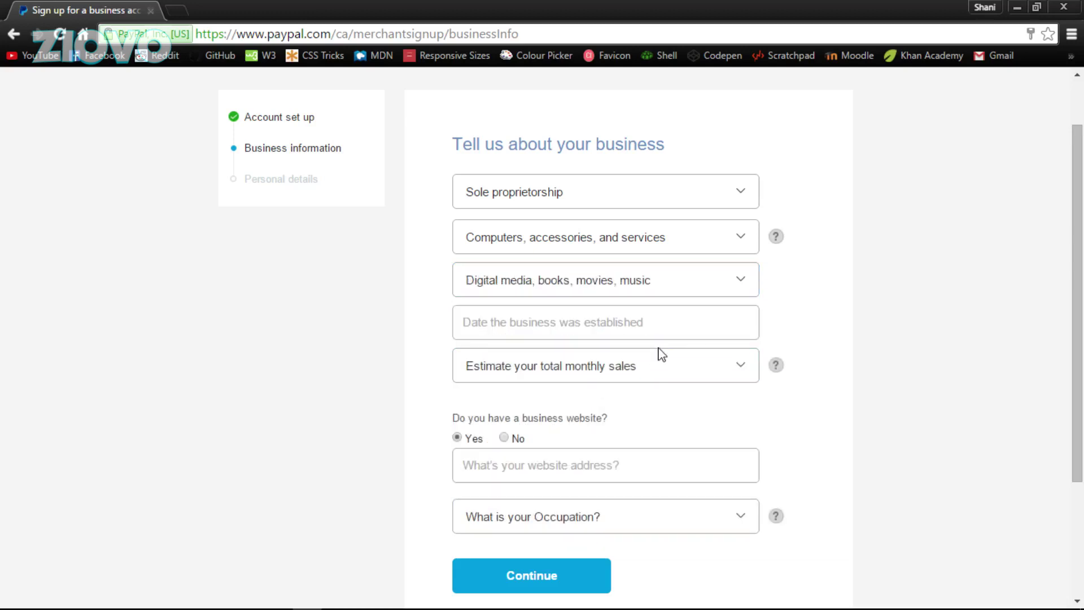
Enter established 08/2014, sales up to $5,000 CAD, no website, occupation Student, and submit
{"action": "left_click", "coordinate": [659, 325]}
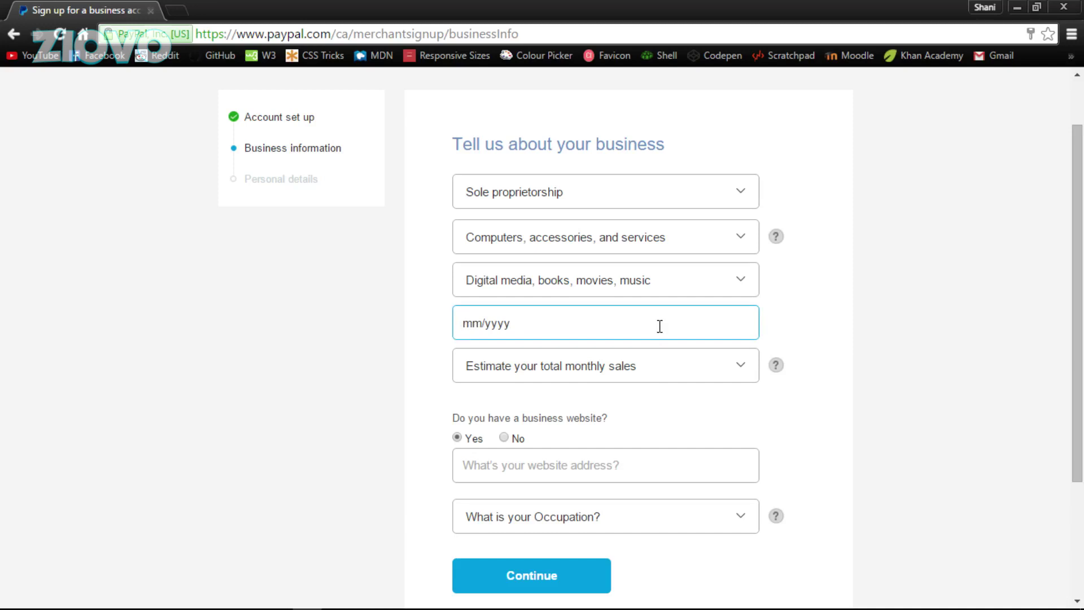
{"action": "type", "text": "08/2014"}
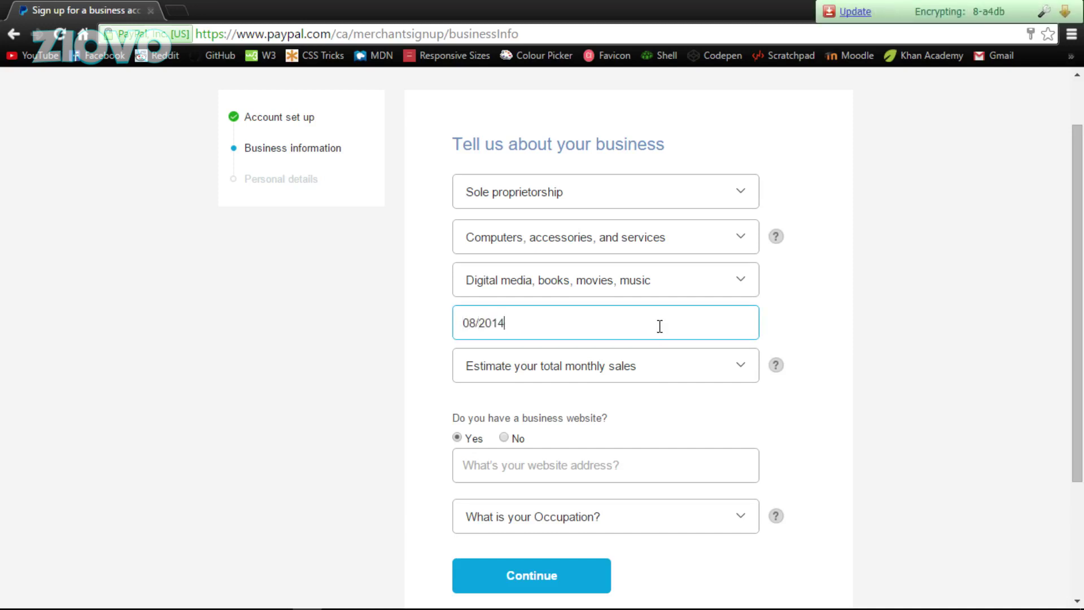
{"action": "left_click", "coordinate": [649, 363]}
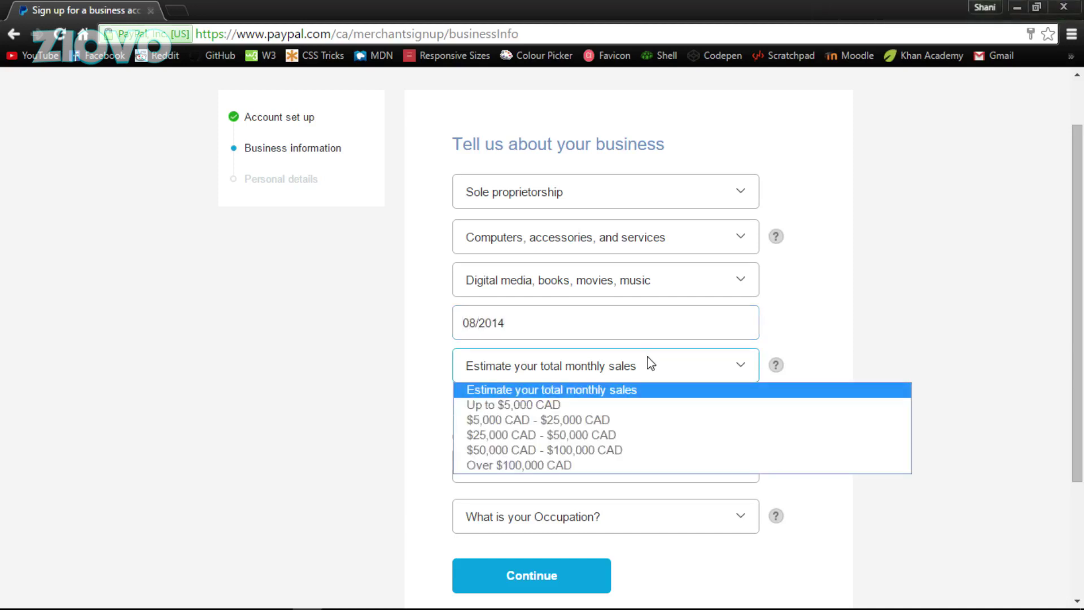
{"action": "left_click", "coordinate": [621, 404]}
{"action": "scroll", "coordinate": [397, 293], "scroll_direction": "down", "scroll_amount": 3}
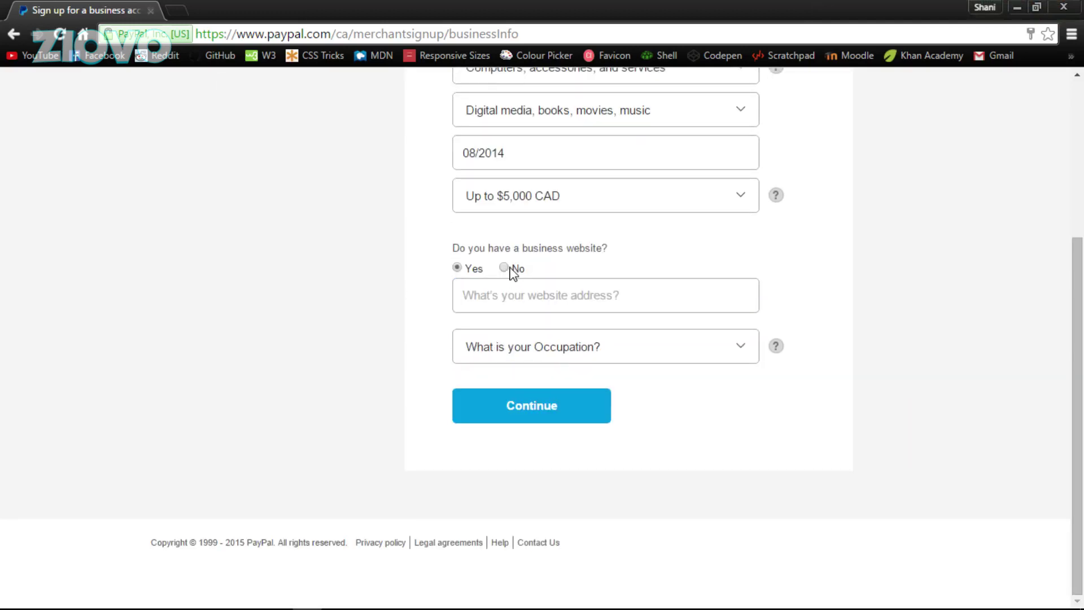
{"action": "left_click", "coordinate": [504, 268]}
{"action": "left_click", "coordinate": [515, 346]}
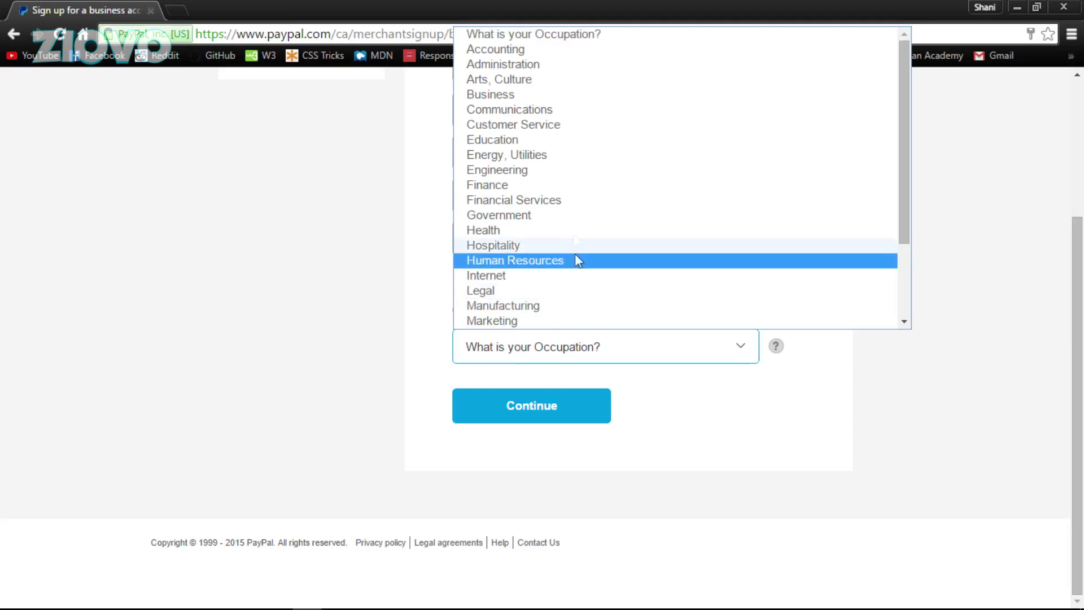
{"action": "scroll", "coordinate": [573, 213], "scroll_direction": "down", "scroll_amount": 2}
{"action": "left_click", "coordinate": [551, 320]}
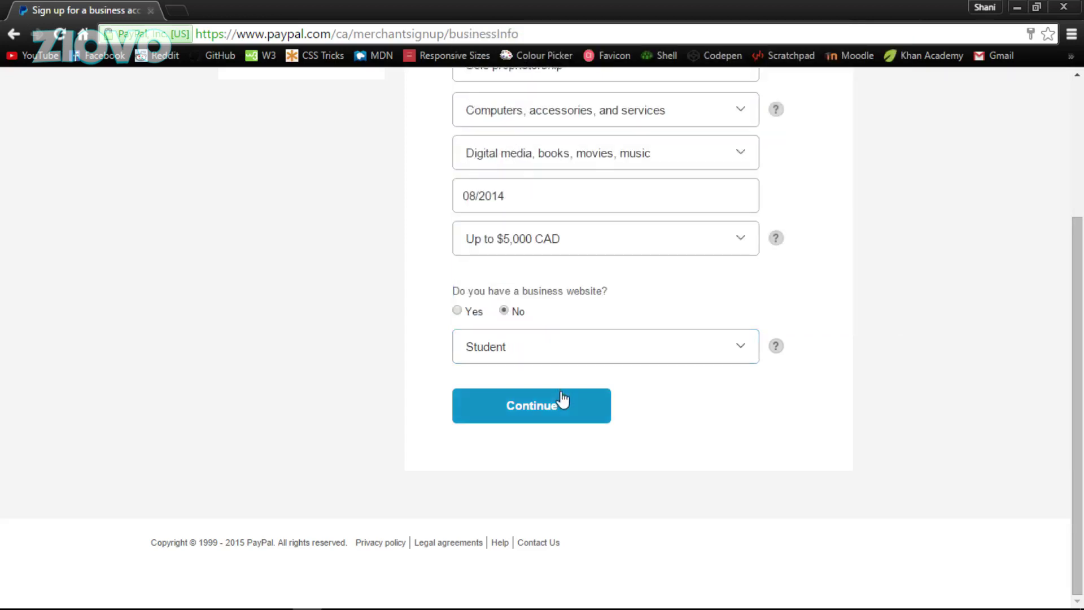
{"action": "left_click", "coordinate": [563, 403]}
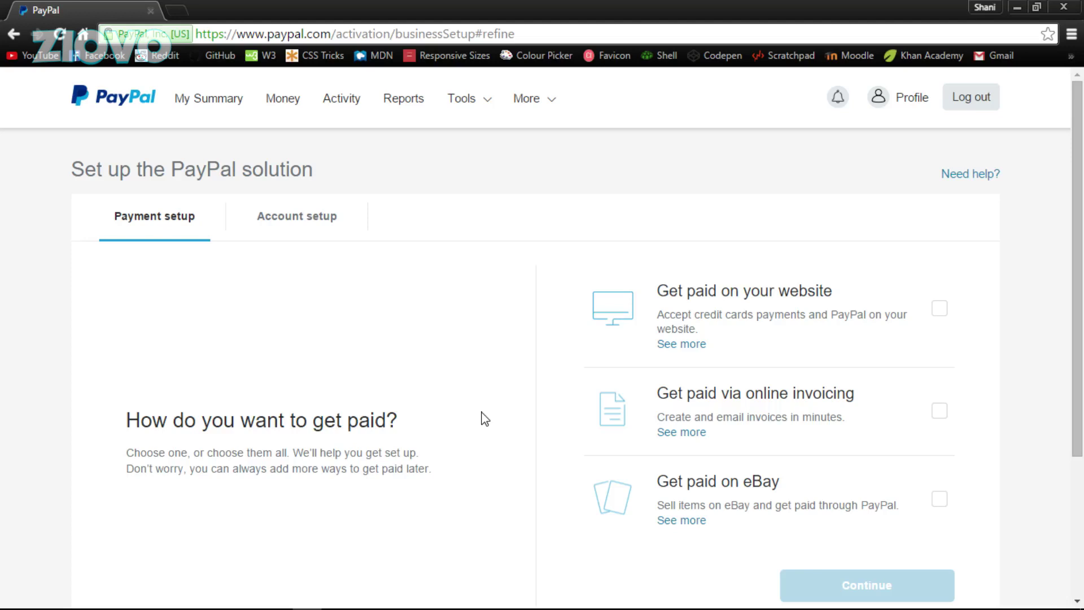
Tick 'Get paid on your website', continue, and pick a website payment processing option
{"action": "scroll", "coordinate": [484, 419], "scroll_direction": "down", "scroll_amount": 2}
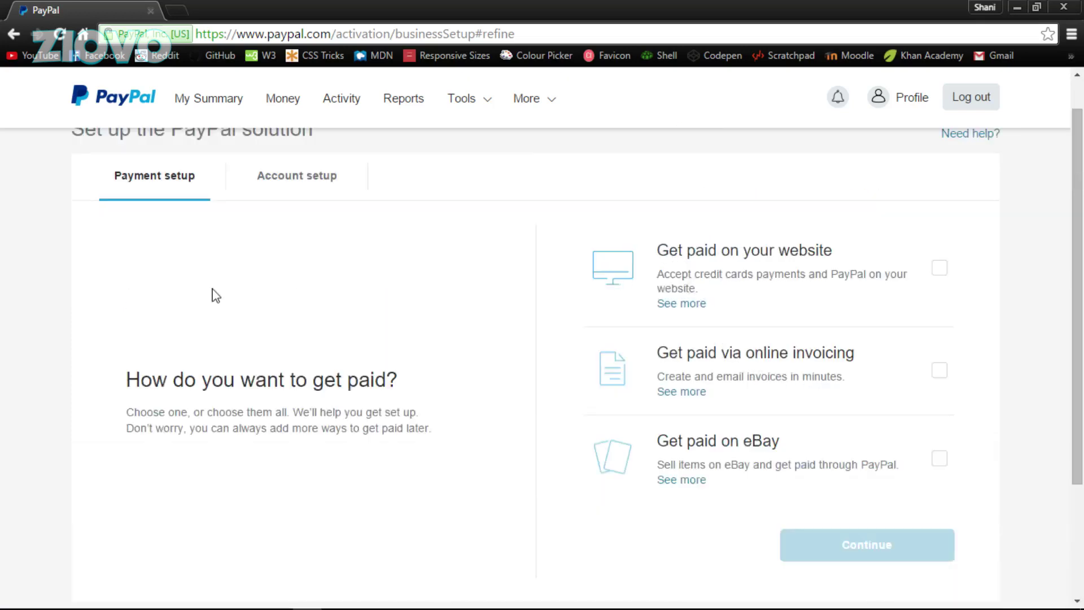
{"action": "left_click", "coordinate": [593, 295]}
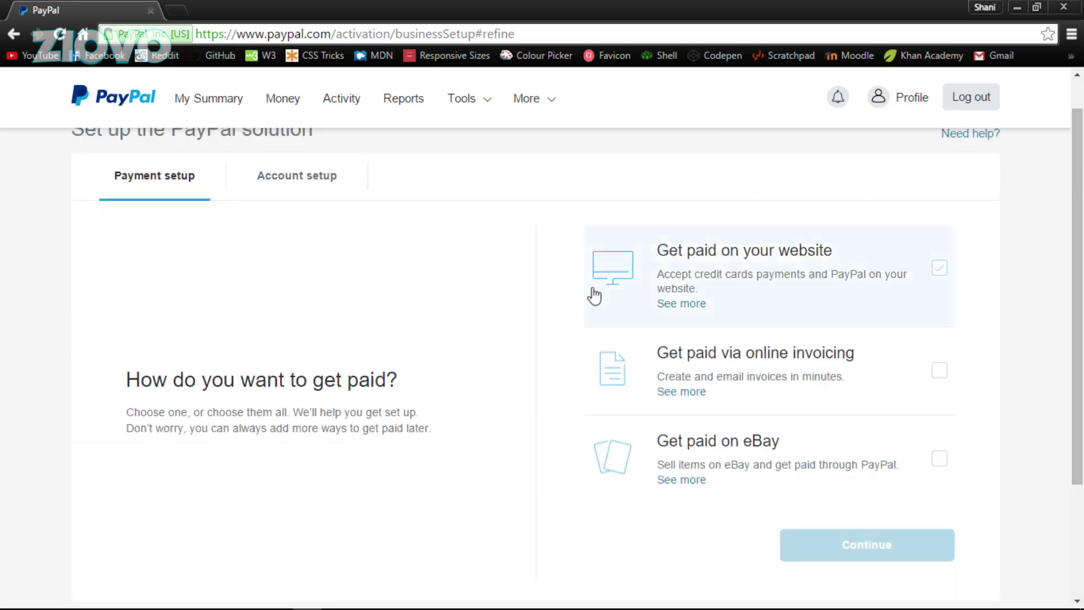
{"action": "scroll", "coordinate": [593, 295], "scroll_direction": "down", "scroll_amount": 2}
{"action": "scroll", "coordinate": [592, 296], "scroll_direction": "up", "scroll_amount": 2}
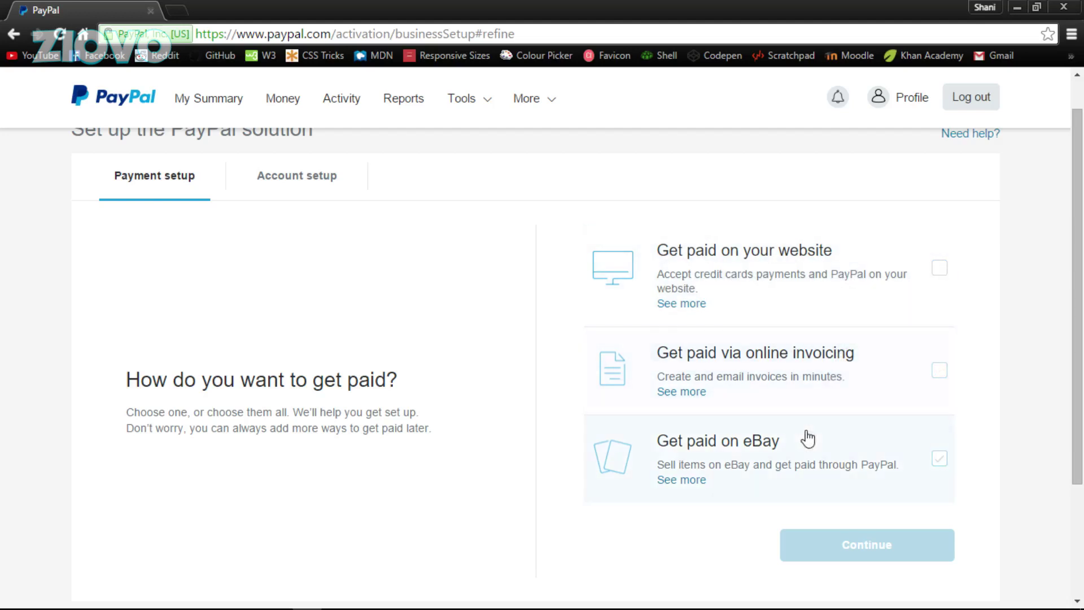
{"action": "left_click", "coordinate": [894, 280]}
{"action": "scroll", "coordinate": [895, 282], "scroll_direction": "down", "scroll_amount": 2}
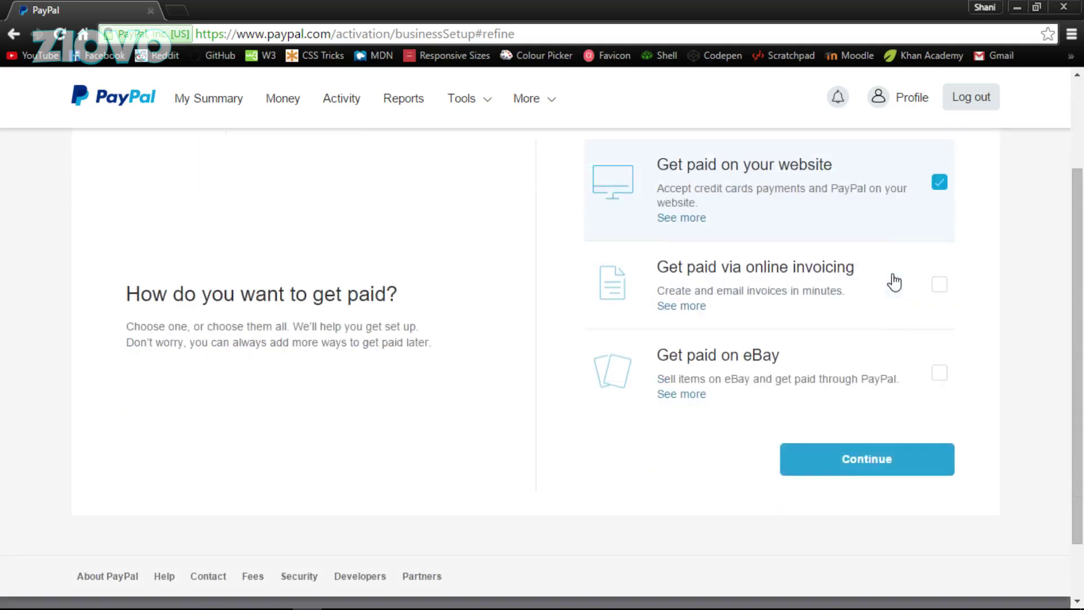
{"action": "left_click", "coordinate": [903, 422]}
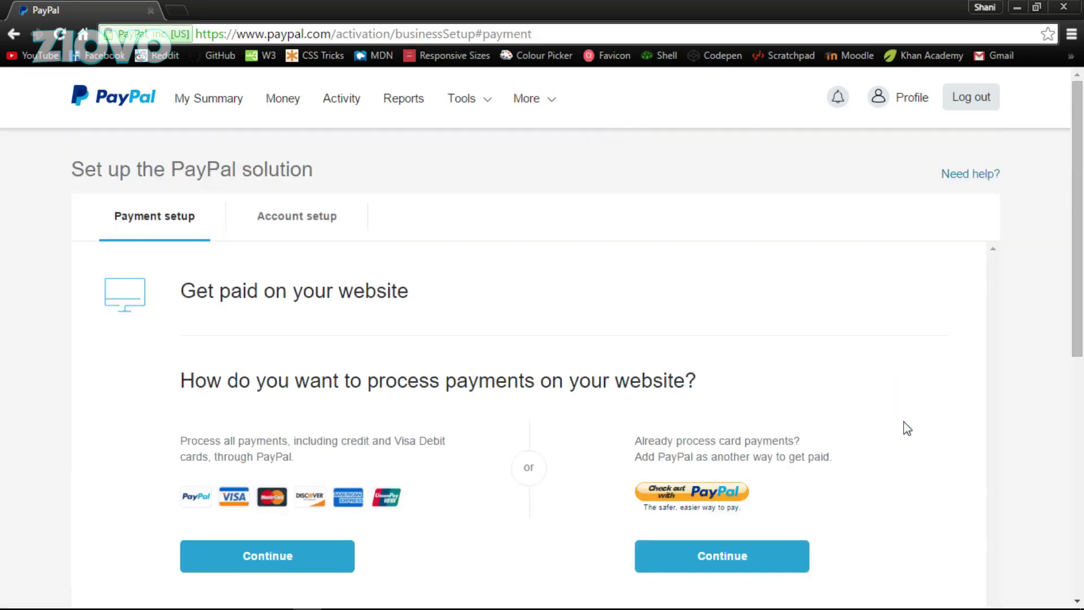
{"action": "left_click", "coordinate": [721, 553]}
Change the Standard and Long business names to ZIOVO TV and confirm them
{"action": "left_click", "coordinate": [322, 227]}
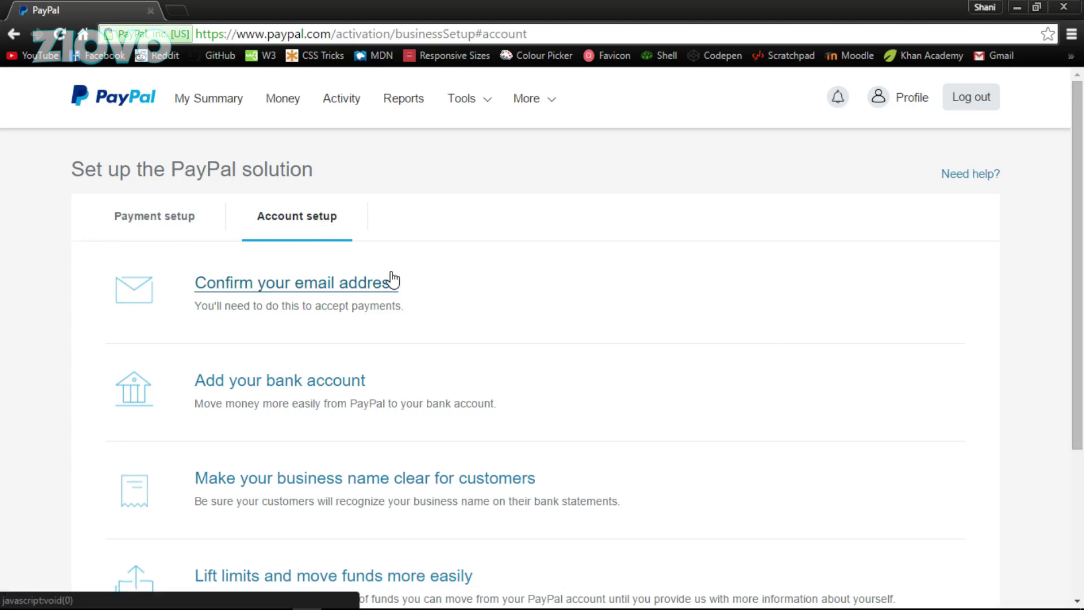
{"action": "scroll", "coordinate": [418, 319], "scroll_direction": "down", "scroll_amount": 3}
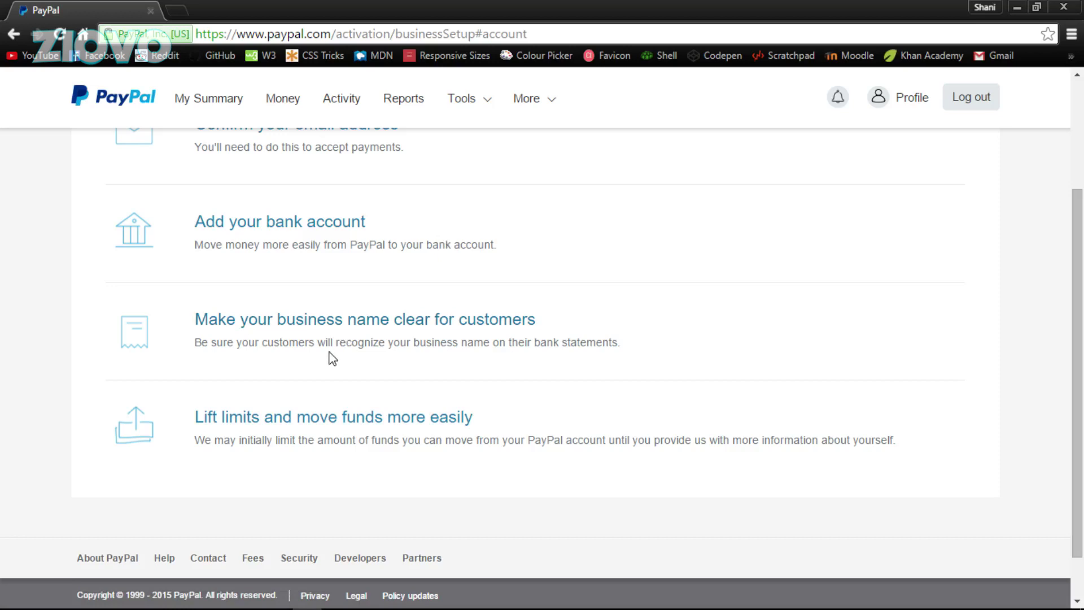
{"action": "left_click", "coordinate": [434, 320]}
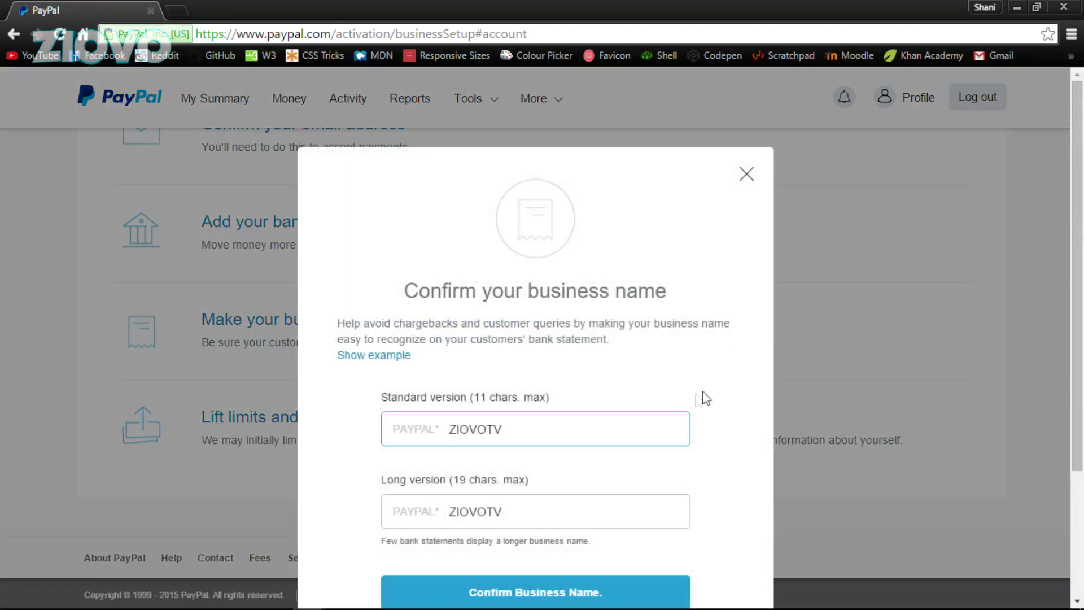
{"action": "left_click_drag", "start_coordinate": [624, 429], "coordinate": [335, 440]}
{"action": "type", "text": "ZIOVO TV"}
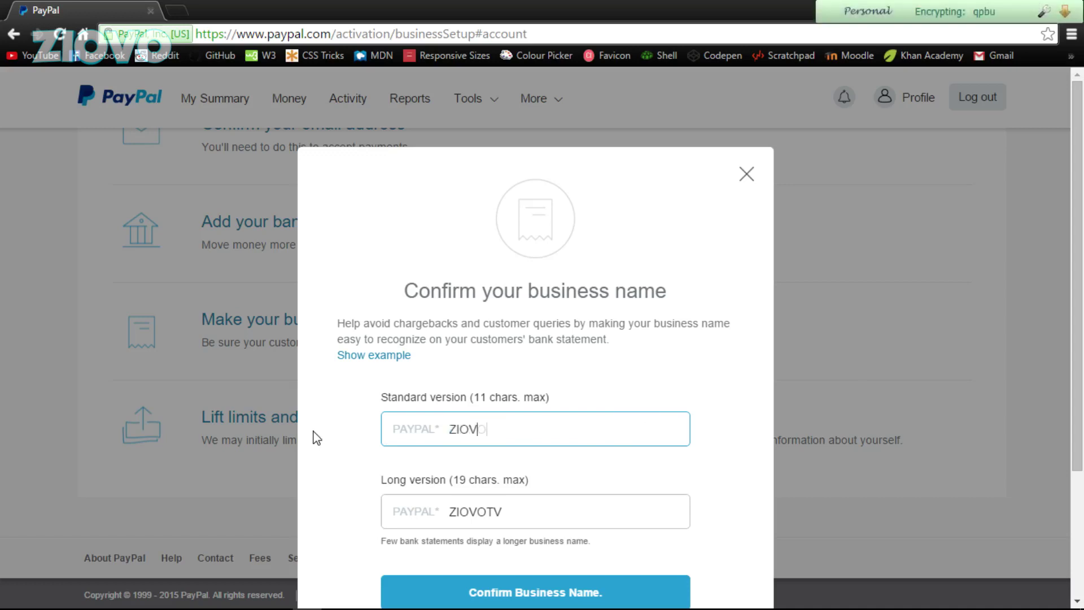
{"action": "left_click", "coordinate": [488, 510]}
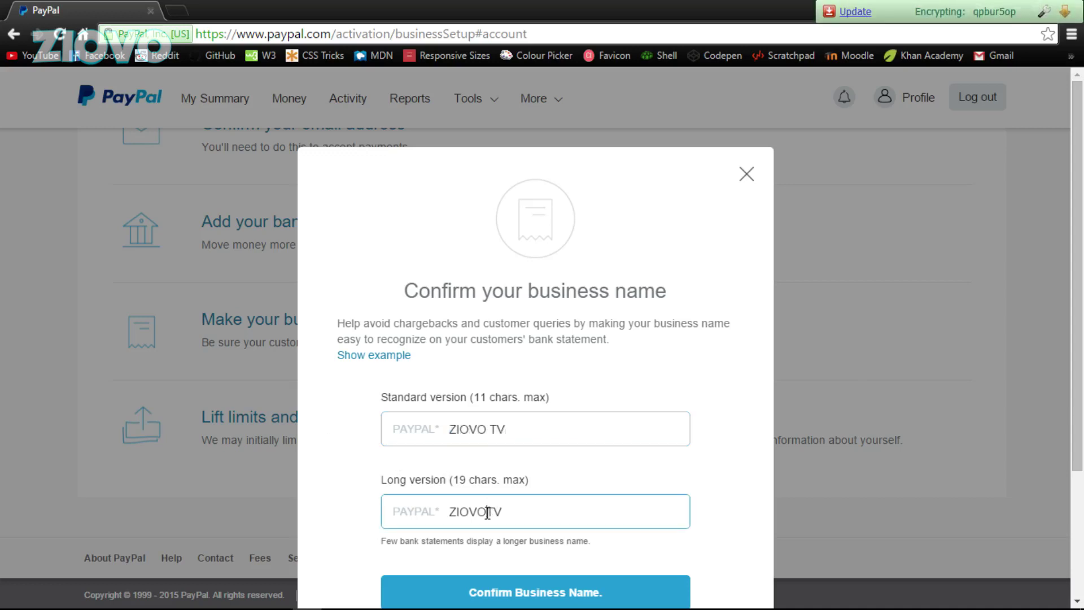
{"action": "left_click", "coordinate": [518, 589]}
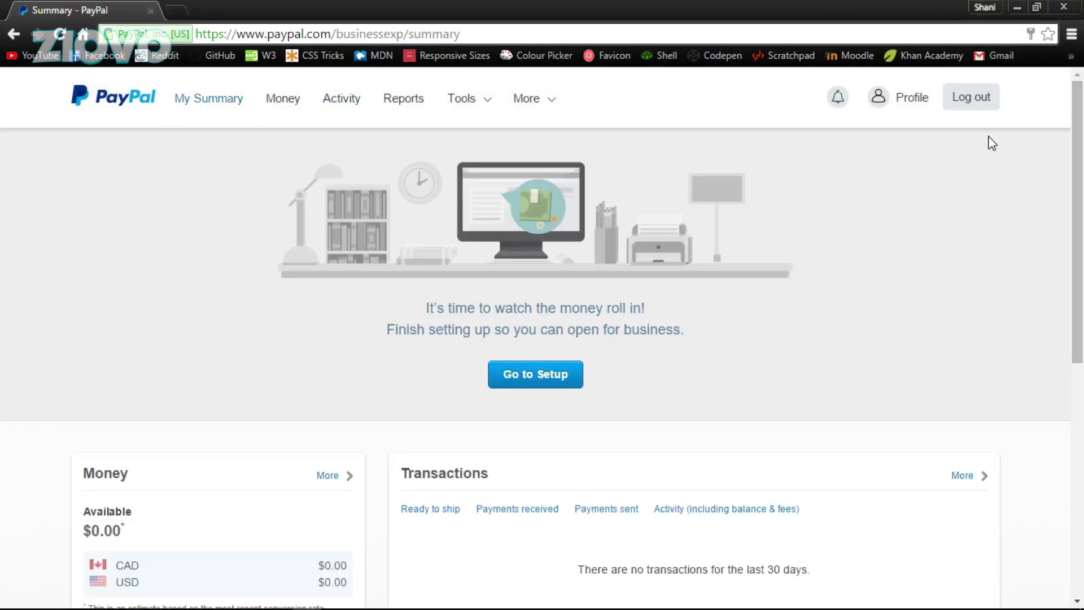
Go to paypal.me from the browser address bar
{"action": "left_click", "coordinate": [526, 27]}
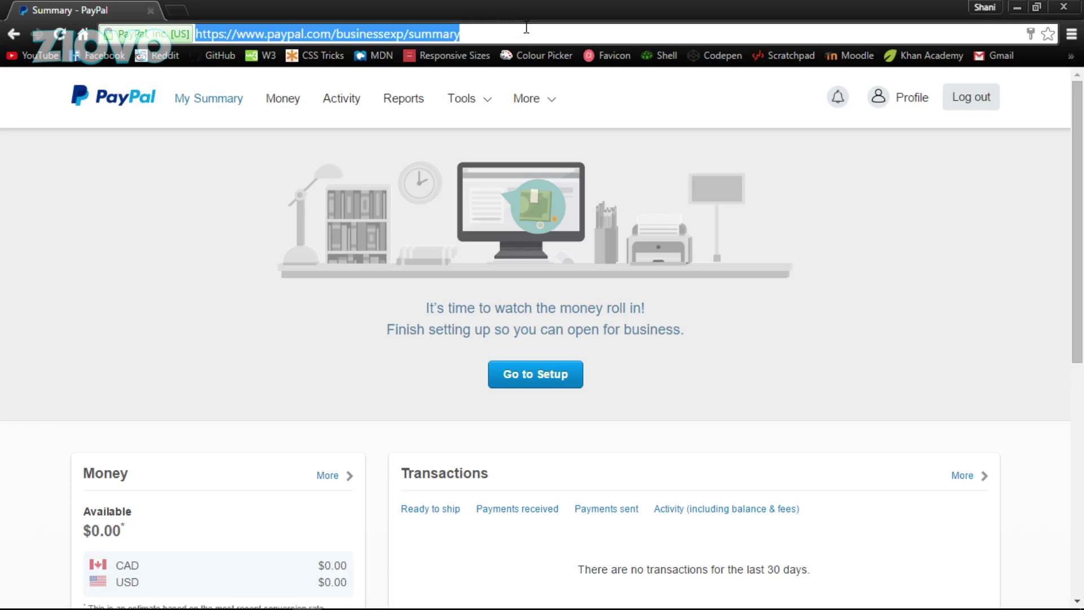
{"action": "type", "text": "paypal."}
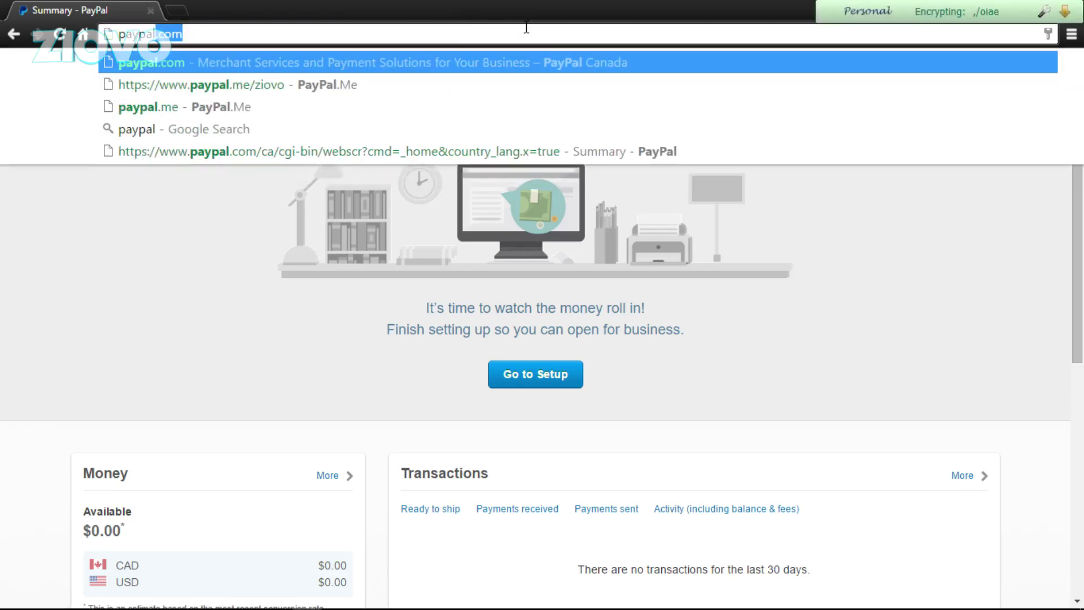
{"action": "type", "text": "me"}
{"action": "key", "text": "Return"}
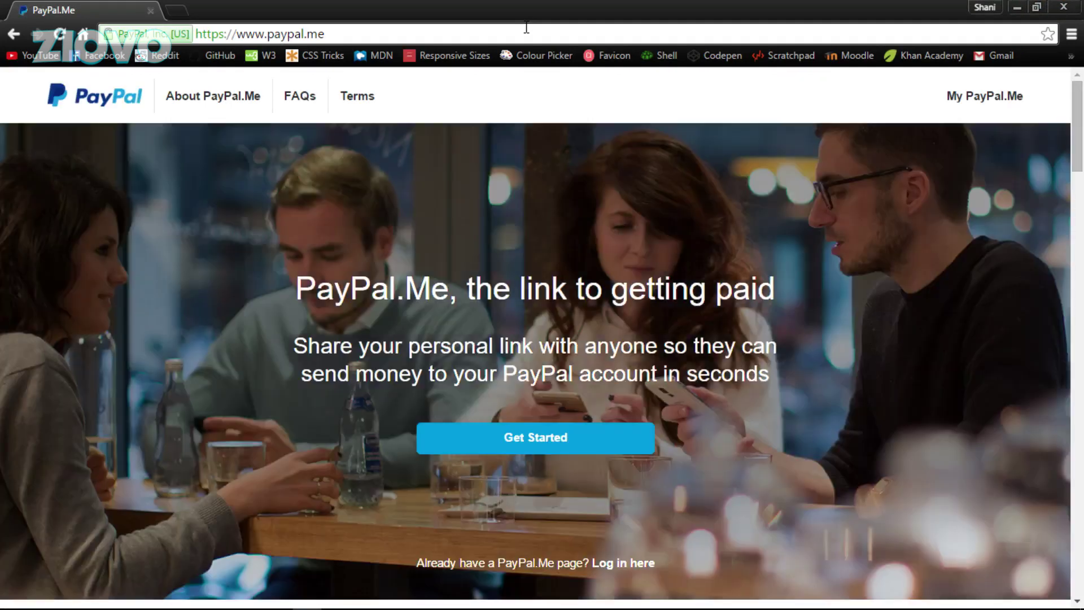
Start PayPal.Me setup and claim the paypal.me/ZiovoTV link
{"action": "left_click", "coordinate": [539, 443]}
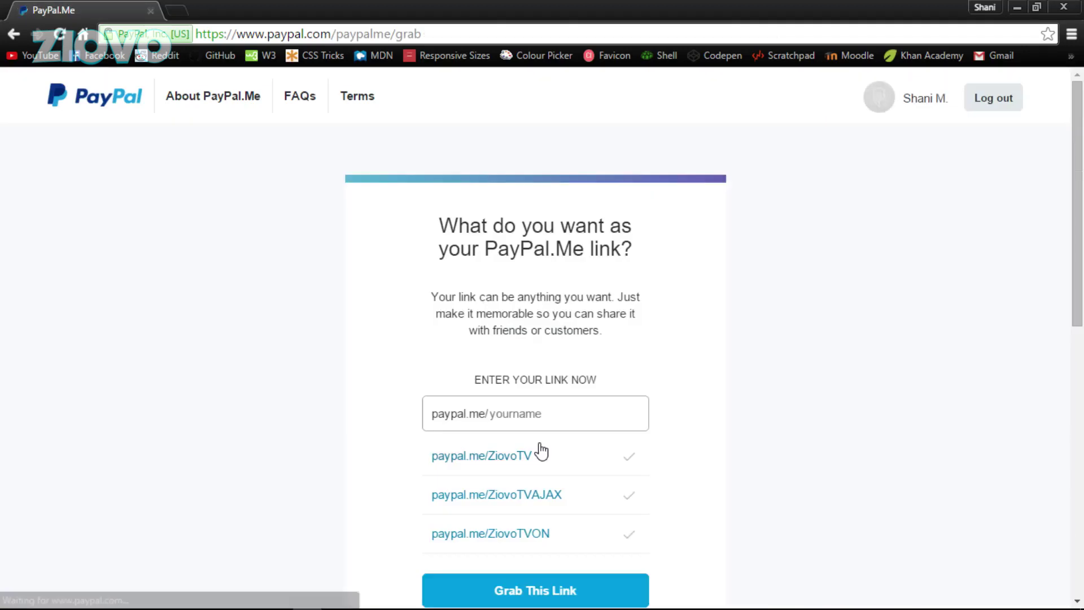
{"action": "scroll", "coordinate": [612, 292], "scroll_direction": "down", "scroll_amount": 2}
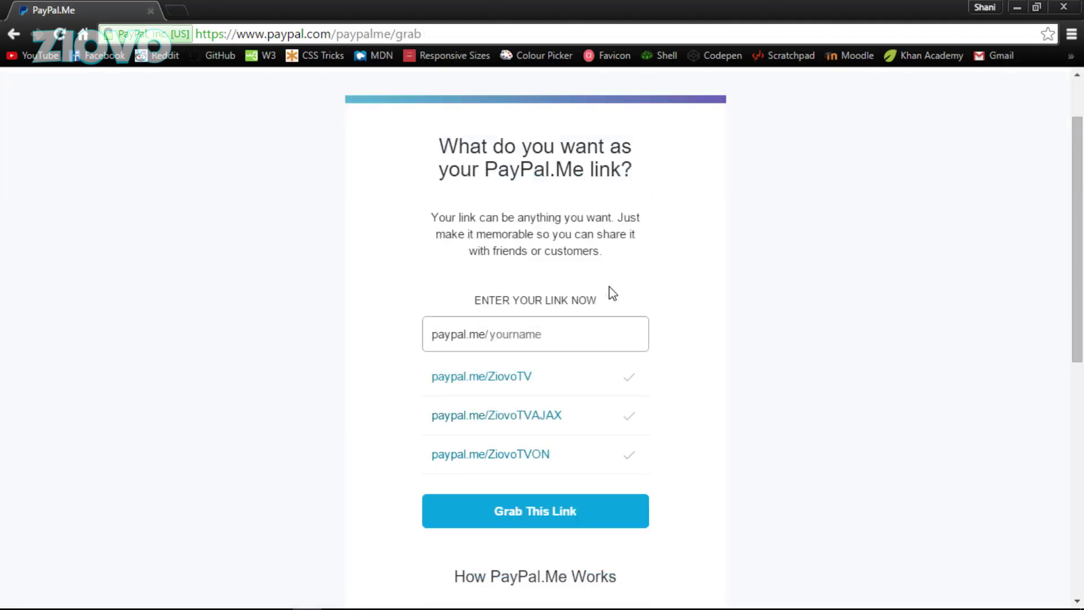
{"action": "scroll", "coordinate": [613, 293], "scroll_direction": "up", "scroll_amount": 2}
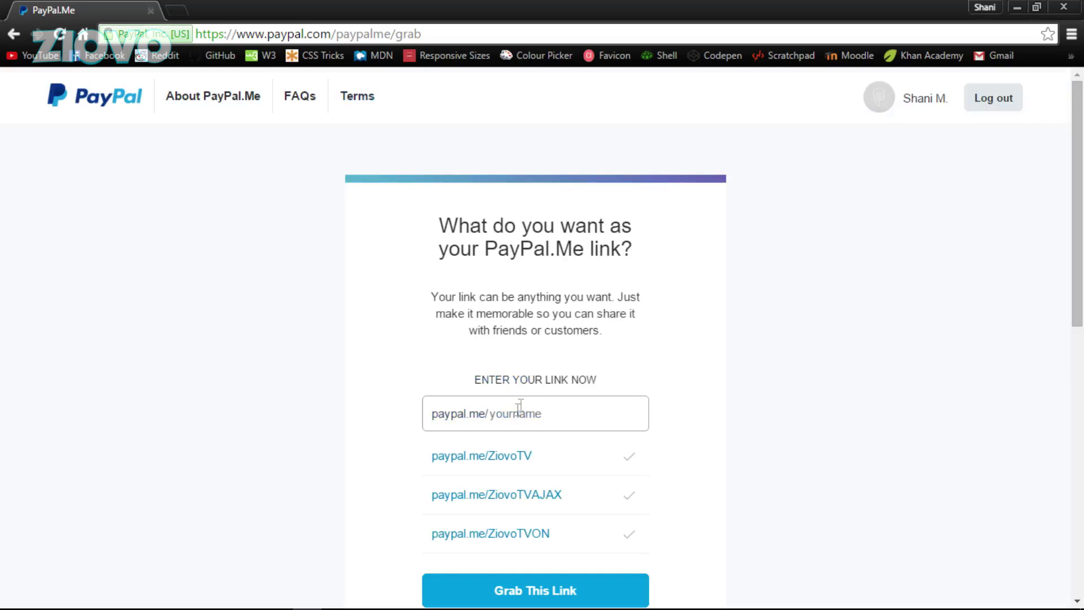
{"action": "scroll", "coordinate": [524, 413], "scroll_direction": "down", "scroll_amount": 4}
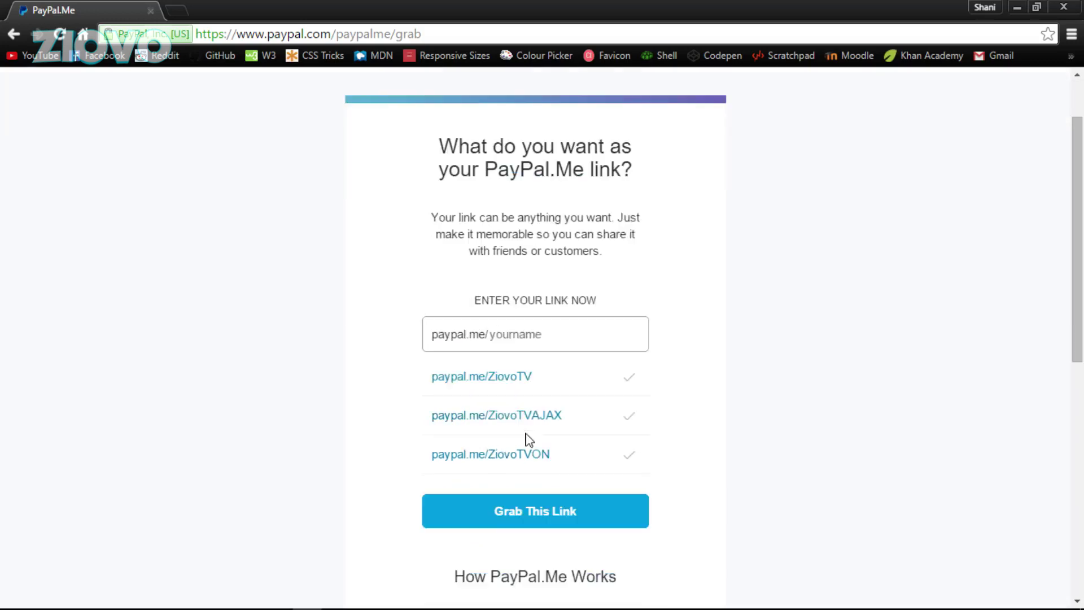
{"action": "left_click", "coordinate": [516, 296]}
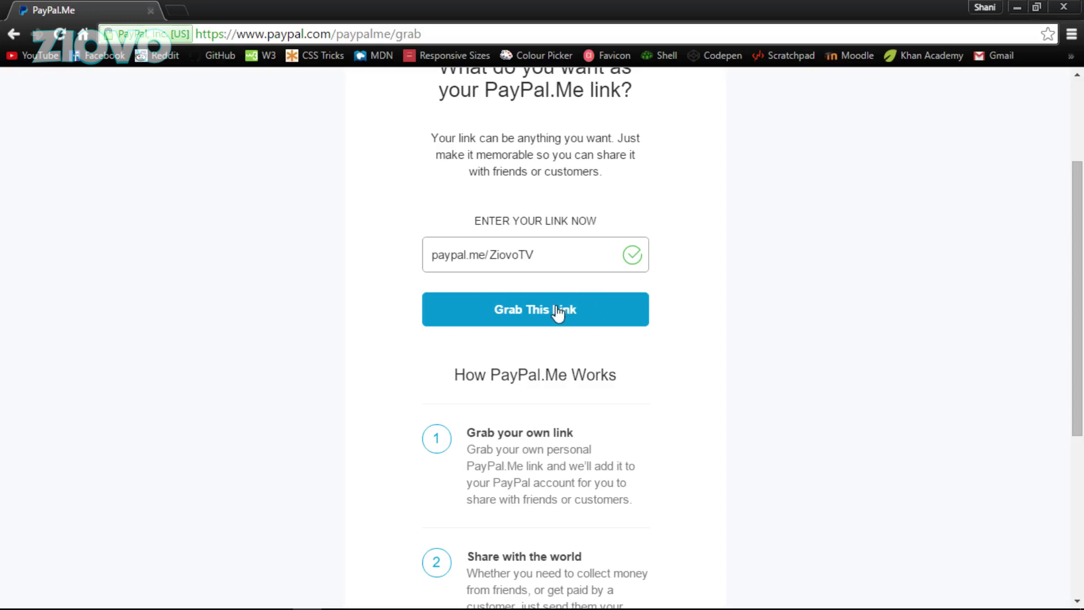
{"action": "left_click", "coordinate": [629, 305]}
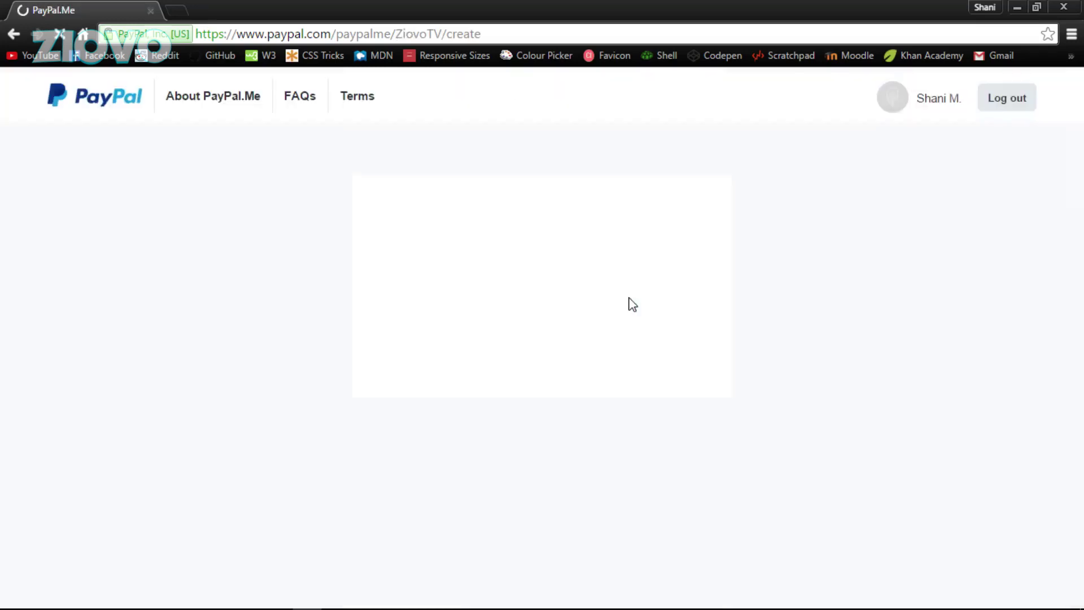
Use ZiovoProfile.png from the CartoonyBanner folder as the profile photo
{"action": "scroll", "coordinate": [736, 305], "scroll_direction": "down", "scroll_amount": 7}
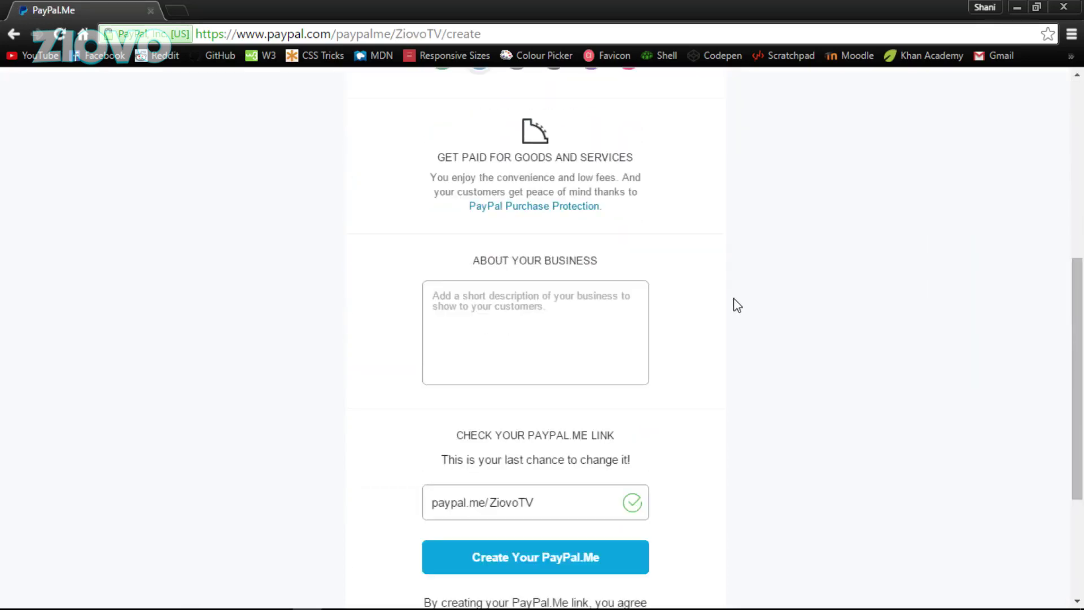
{"action": "scroll", "coordinate": [735, 306], "scroll_direction": "up", "scroll_amount": 7}
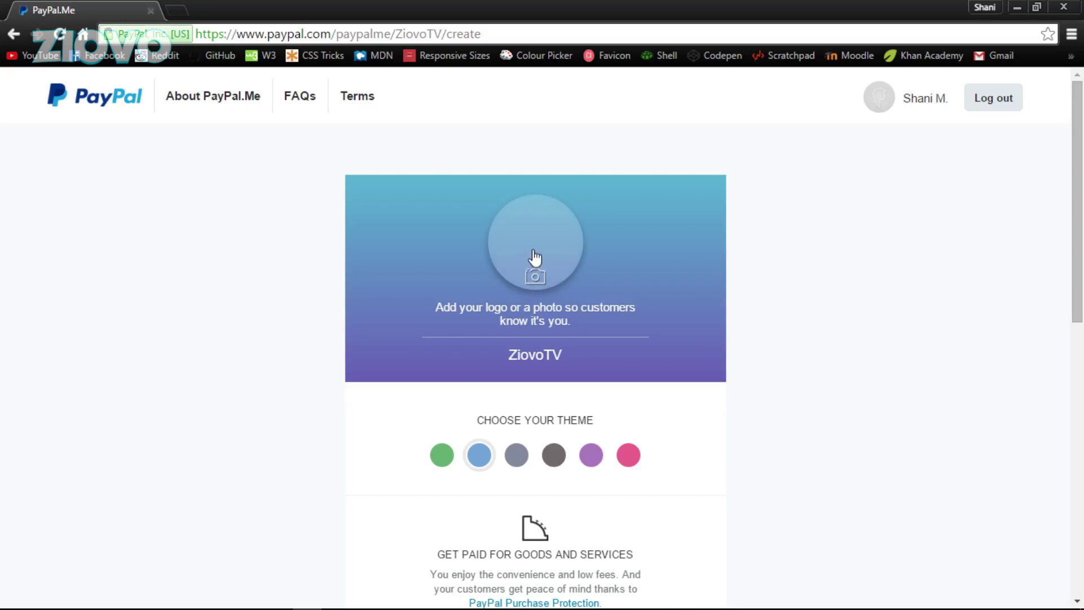
{"action": "left_click", "coordinate": [532, 249]}
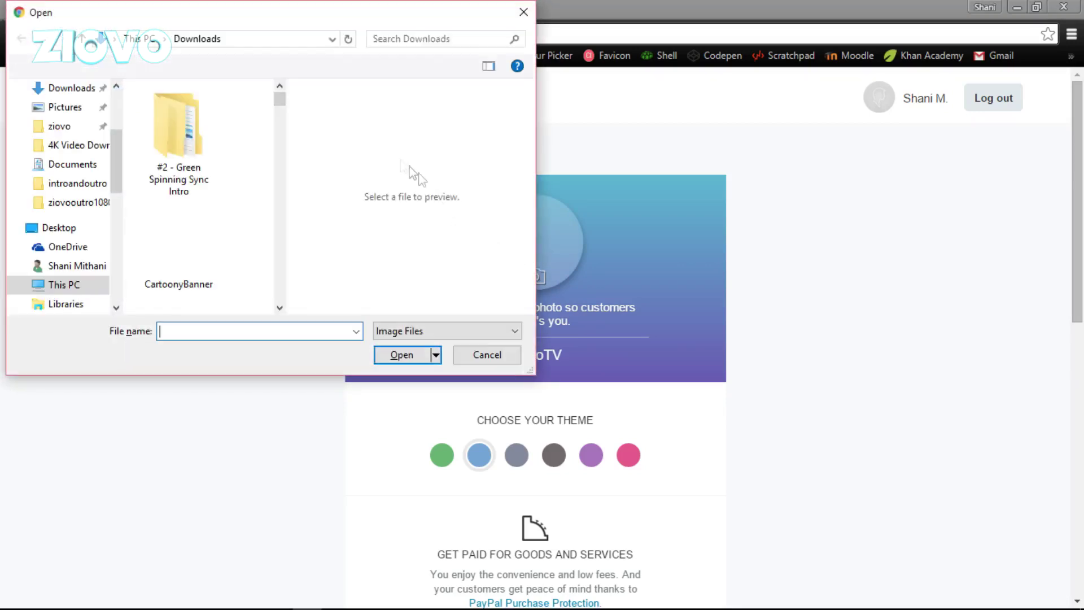
{"action": "scroll", "coordinate": [279, 105], "scroll_direction": "down", "scroll_amount": 3}
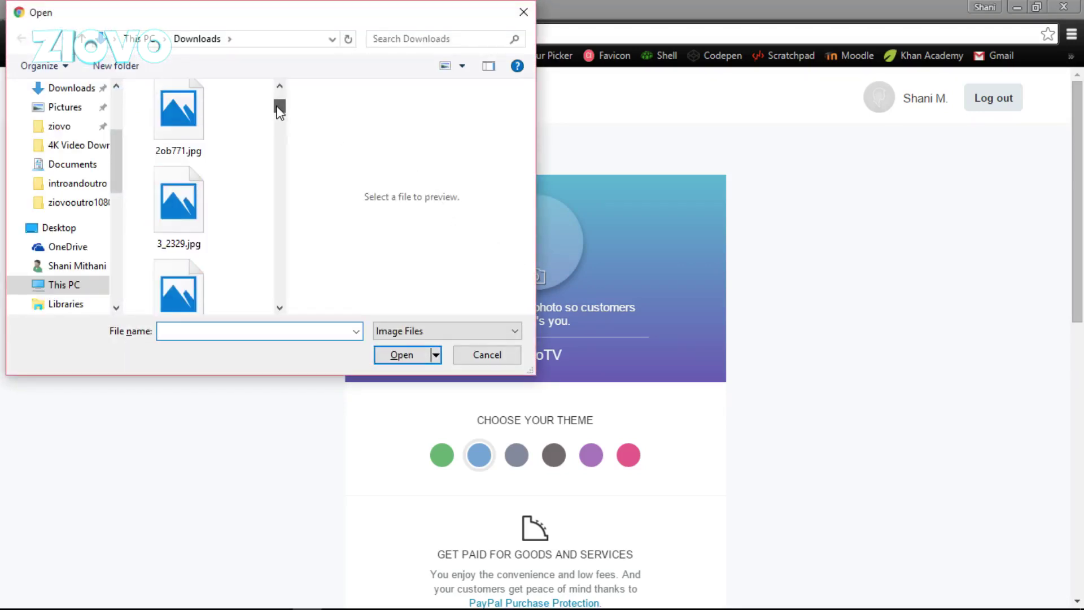
{"action": "scroll", "coordinate": [279, 105], "scroll_direction": "up", "scroll_amount": 3}
{"action": "double_click", "coordinate": [190, 247]}
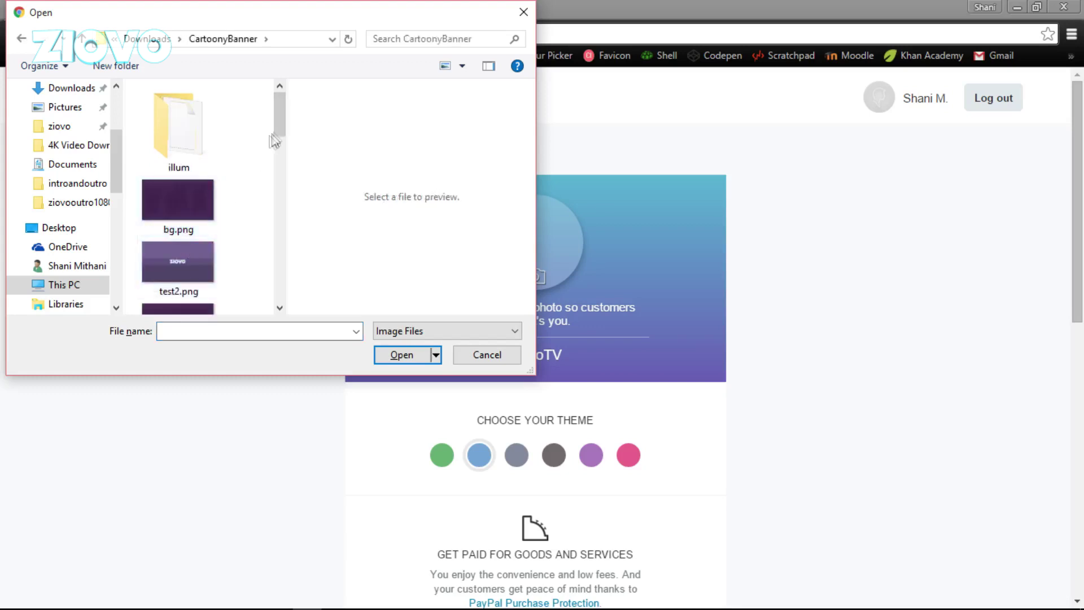
{"action": "left_click_drag", "start_coordinate": [279, 141], "coordinate": [277, 271]}
{"action": "double_click", "coordinate": [195, 155]}
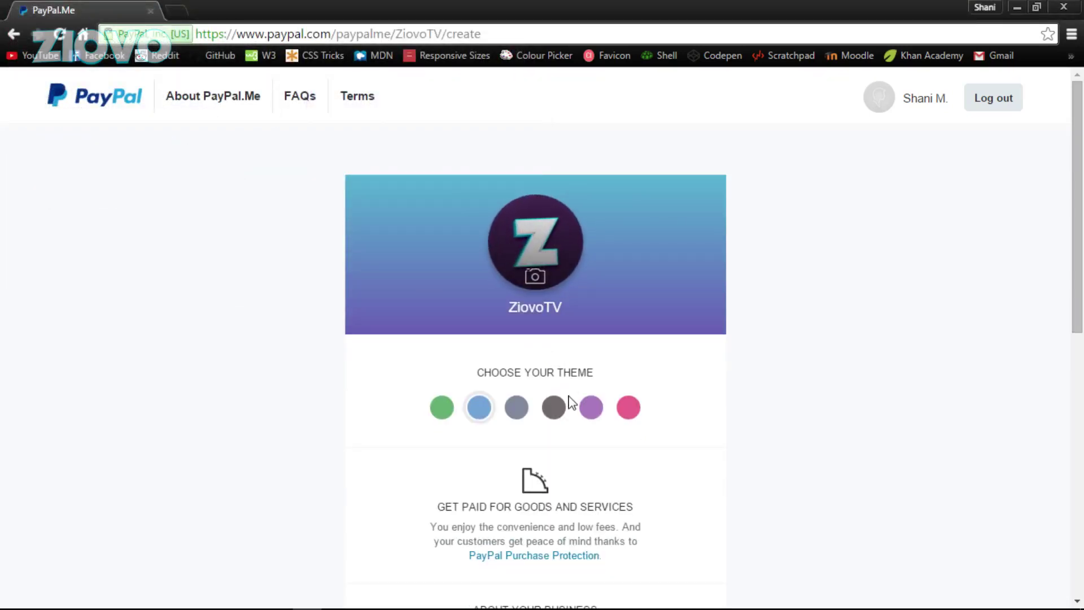
Choose the purple theme and add the description 'This is my donation page!'
{"action": "left_click", "coordinate": [591, 407]}
{"action": "scroll", "coordinate": [653, 374], "scroll_direction": "down", "scroll_amount": 3}
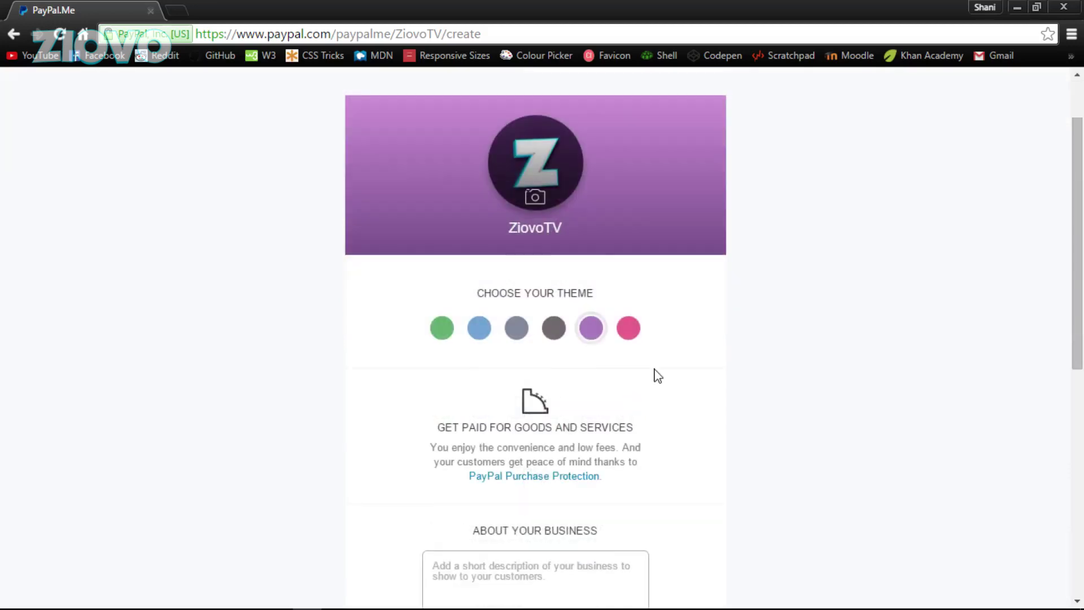
{"action": "scroll", "coordinate": [586, 334], "scroll_direction": "down", "scroll_amount": 3}
{"action": "left_click", "coordinate": [550, 351]}
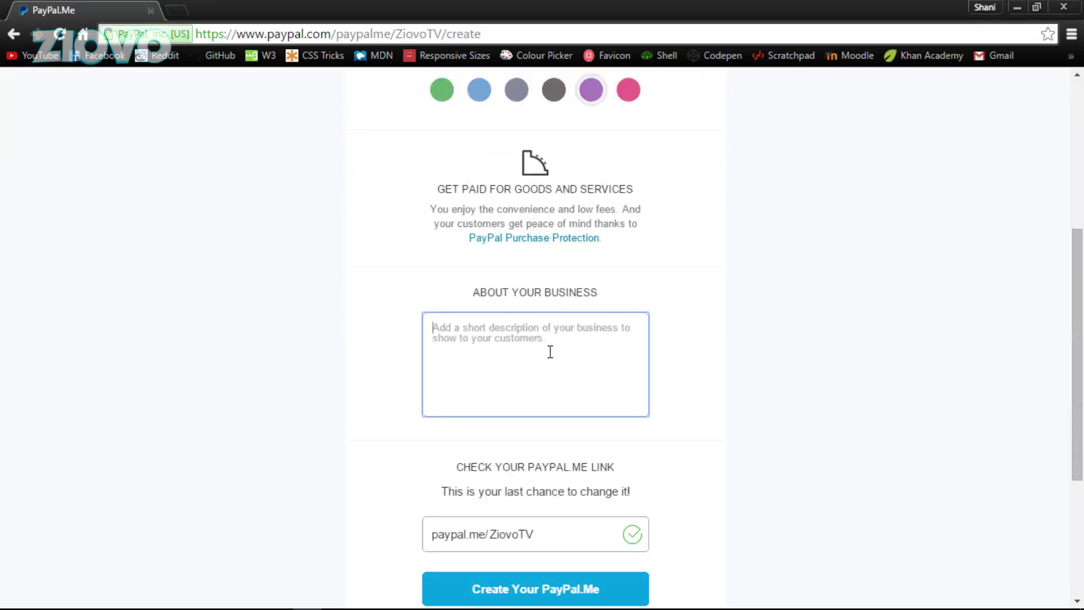
{"action": "type", "text": "T"}
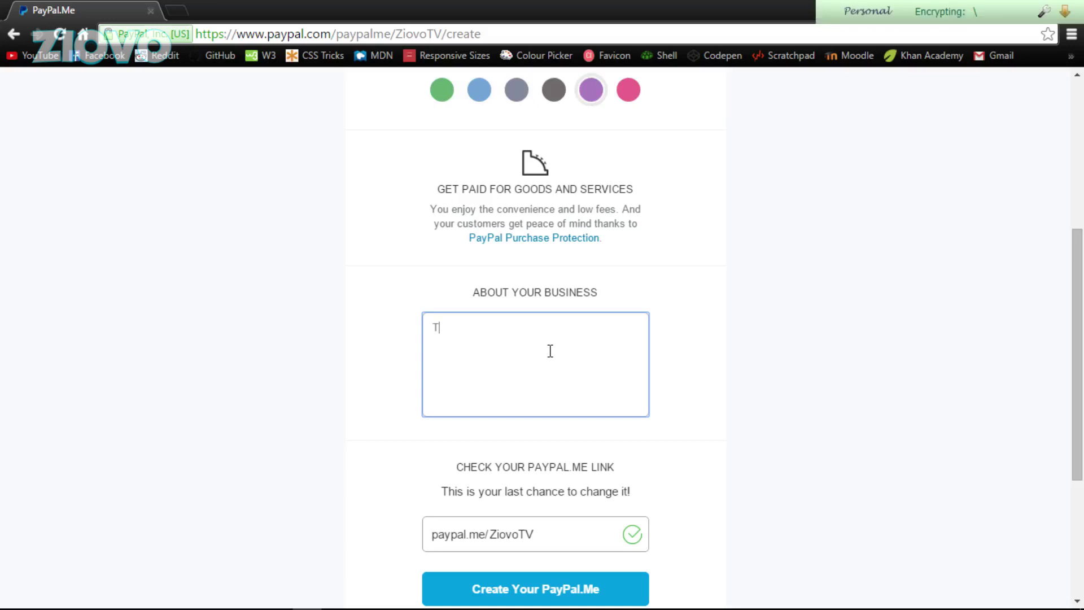
{"action": "type", "text": "his is my donation page!"}
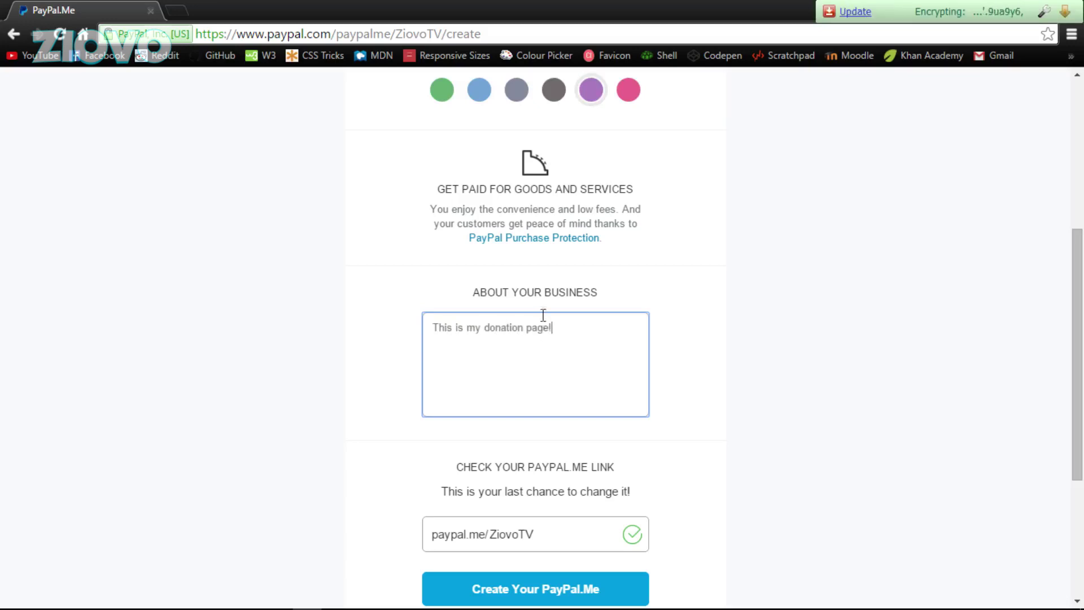
Create the ZiovoTV PayPal.Me page
{"action": "scroll", "coordinate": [542, 313], "scroll_direction": "down", "scroll_amount": 5}
{"action": "scroll", "coordinate": [612, 305], "scroll_direction": "up", "scroll_amount": 10}
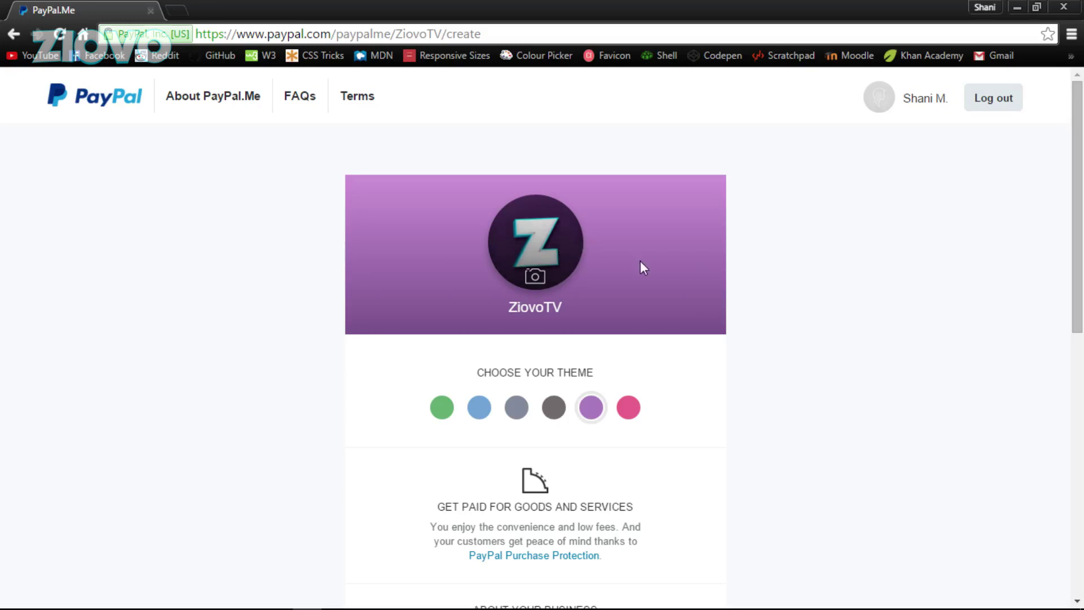
{"action": "scroll", "coordinate": [646, 271], "scroll_direction": "down", "scroll_amount": 4}
{"action": "scroll", "coordinate": [511, 434], "scroll_direction": "down", "scroll_amount": 4}
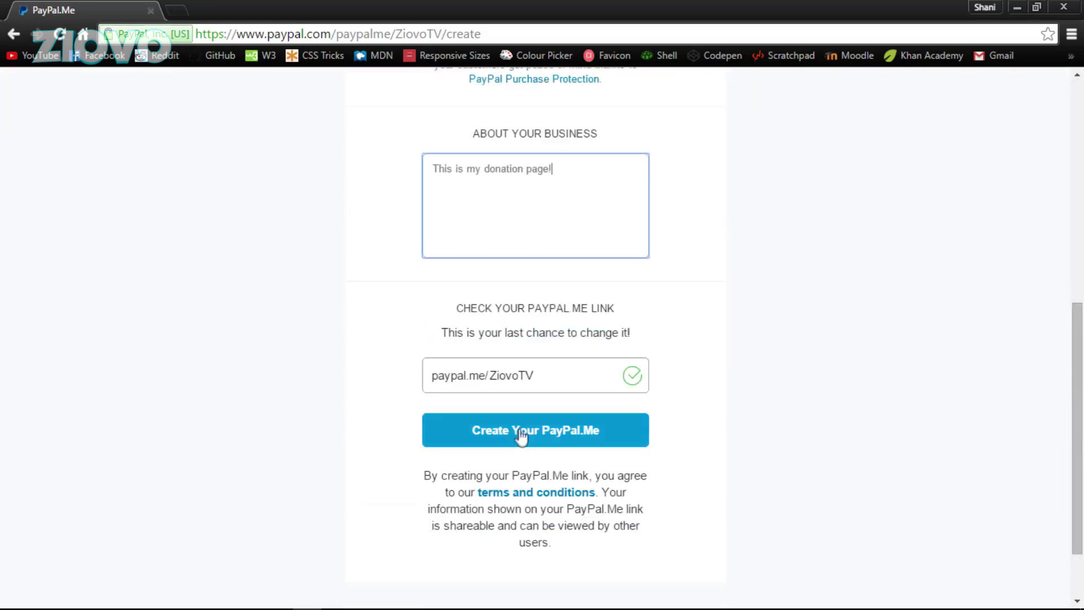
{"action": "scroll", "coordinate": [546, 382], "scroll_direction": "down", "scroll_amount": 2}
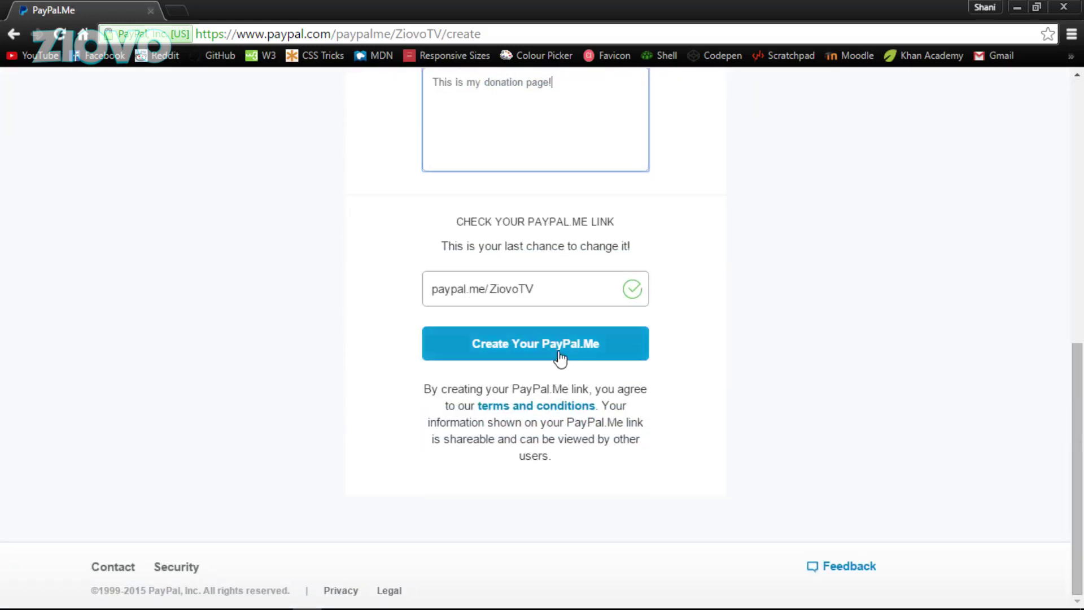
{"action": "left_click", "coordinate": [559, 357]}
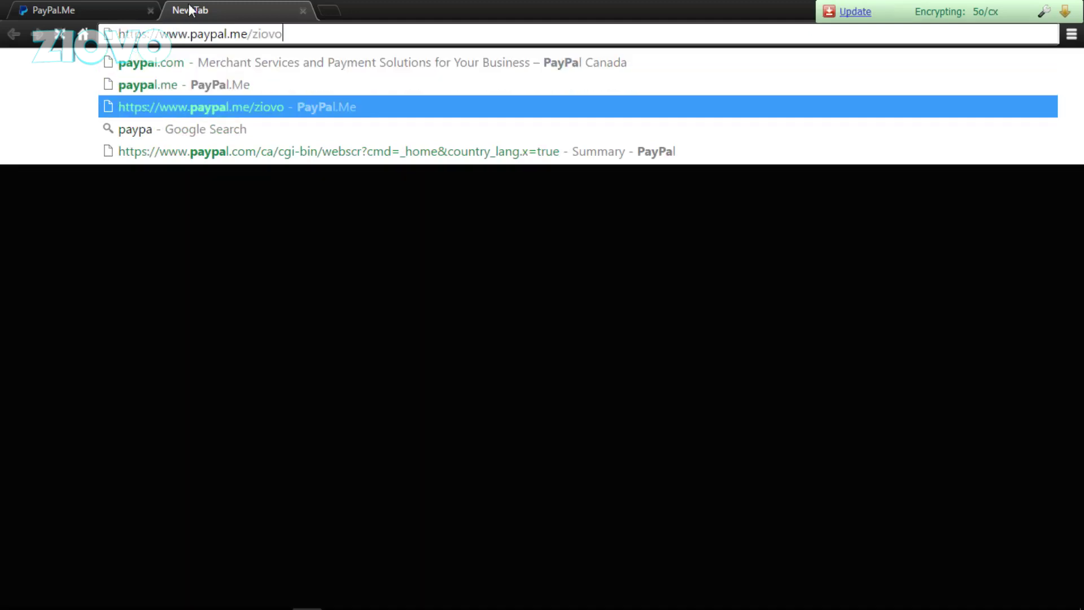
Open paypal.me/ziovotv, check its About this business description, then close that tab
{"action": "type", "text": "tv"}
{"action": "key", "text": "Return"}
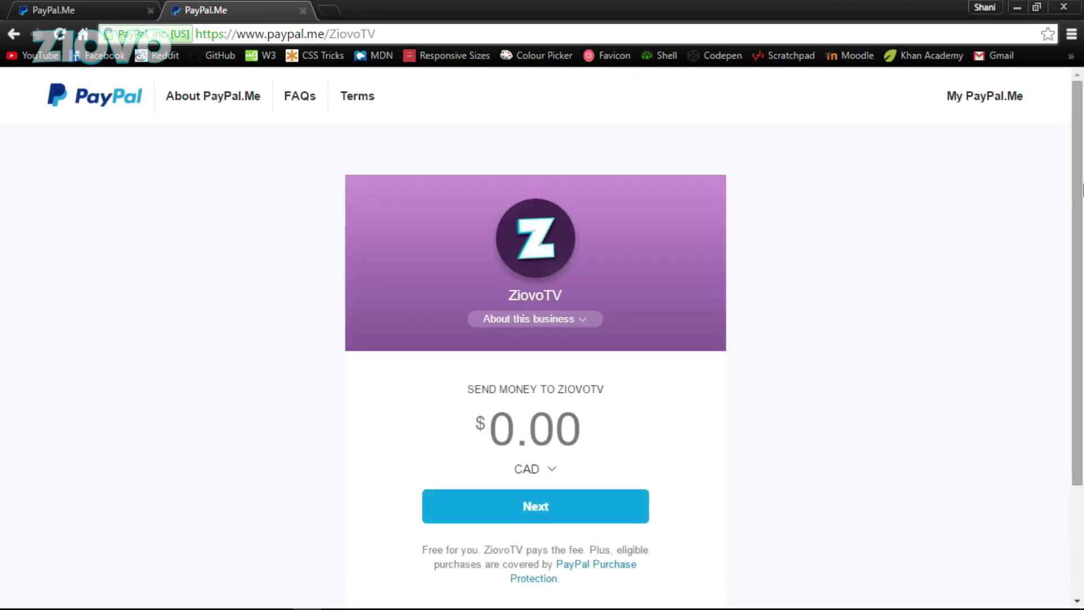
{"action": "scroll", "coordinate": [1081, 189], "scroll_direction": "down", "scroll_amount": 3}
{"action": "scroll", "coordinate": [586, 273], "scroll_direction": "up", "scroll_amount": 1}
{"action": "left_click", "coordinate": [580, 253]}
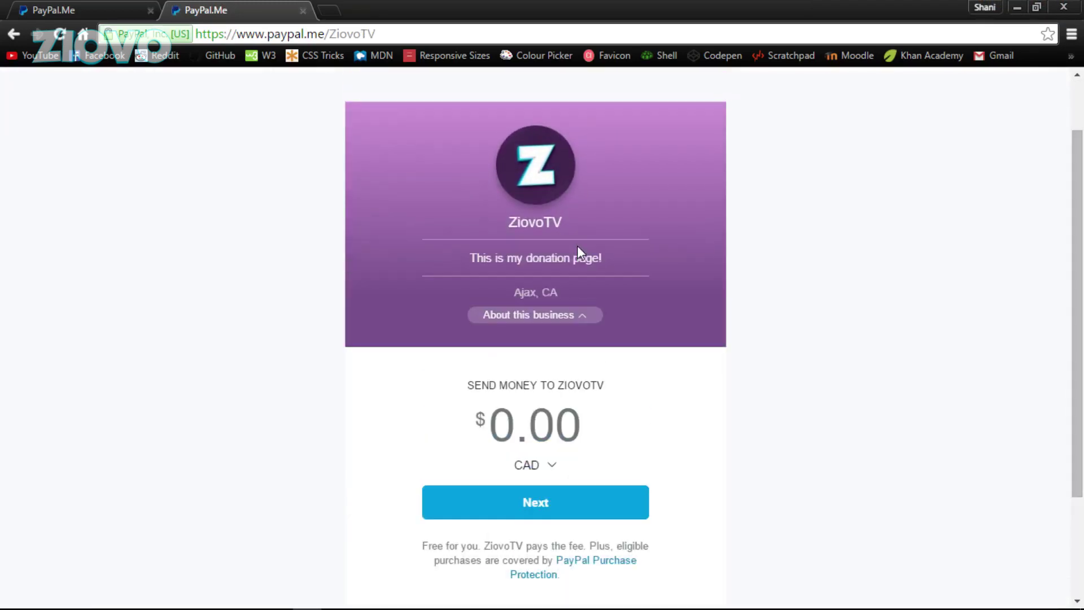
{"action": "key", "text": "ctrl+w"}
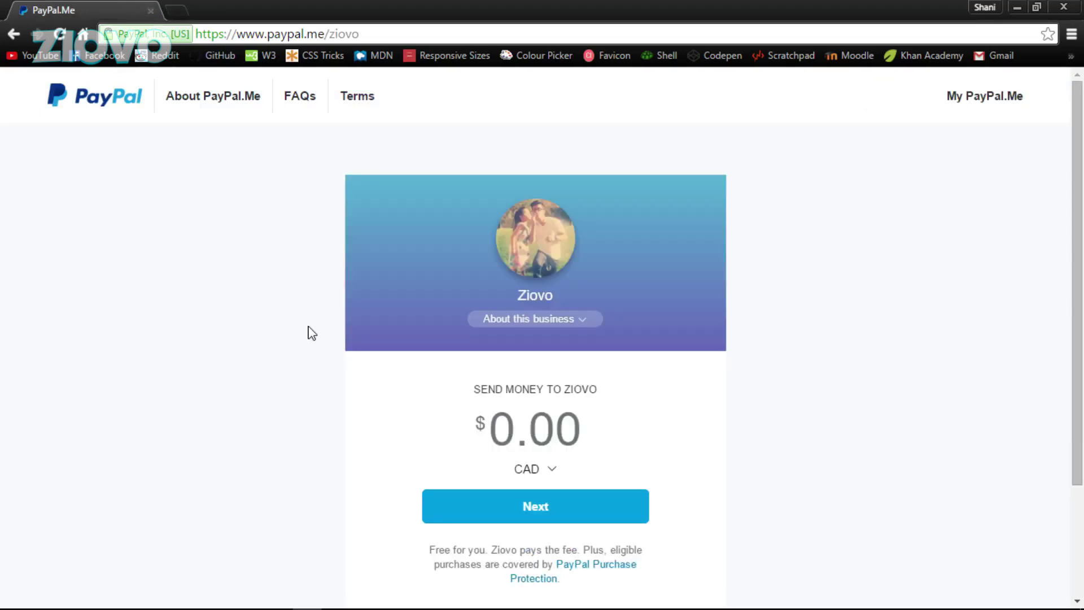